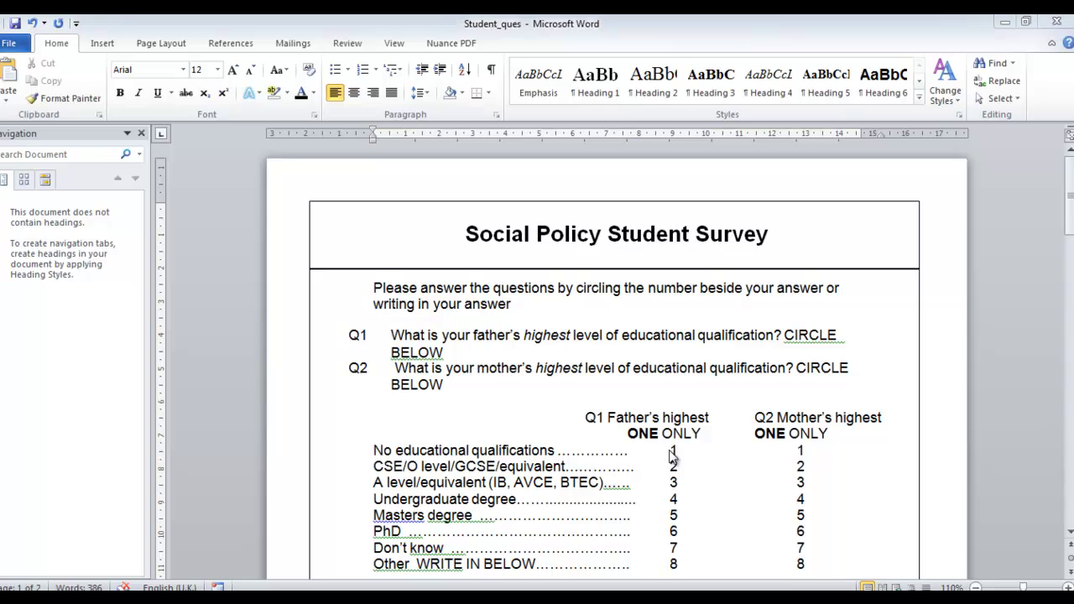
Switch to the stu_ques_results dm worksheets v2 workbook in Excel and examine the first questionnaire's answers to questions 1 through 8.
left_click(397, 371)
mouse_move(294, 603)
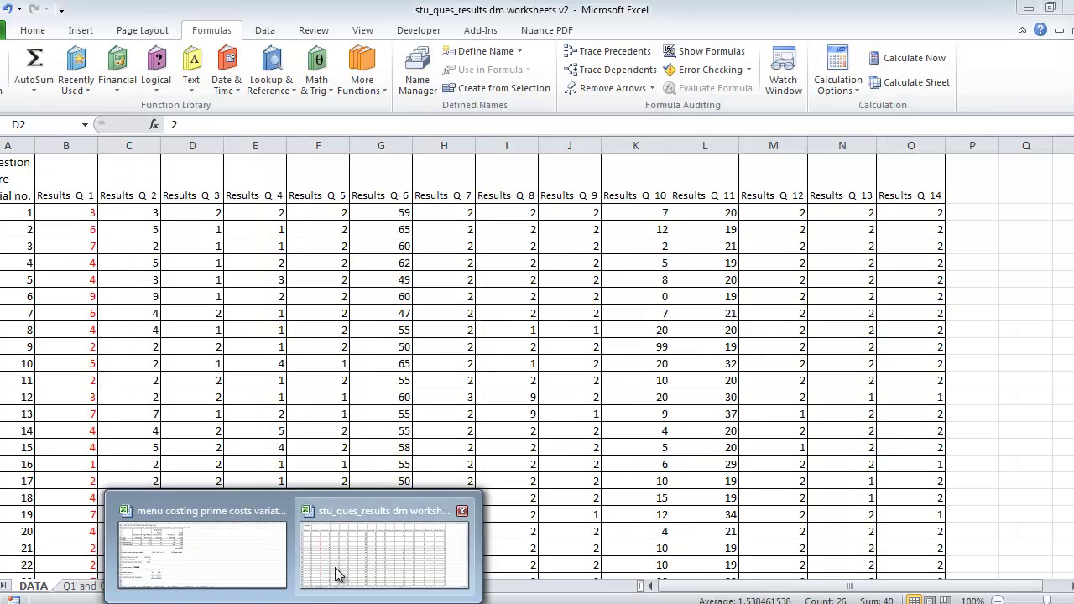
left_click(337, 546)
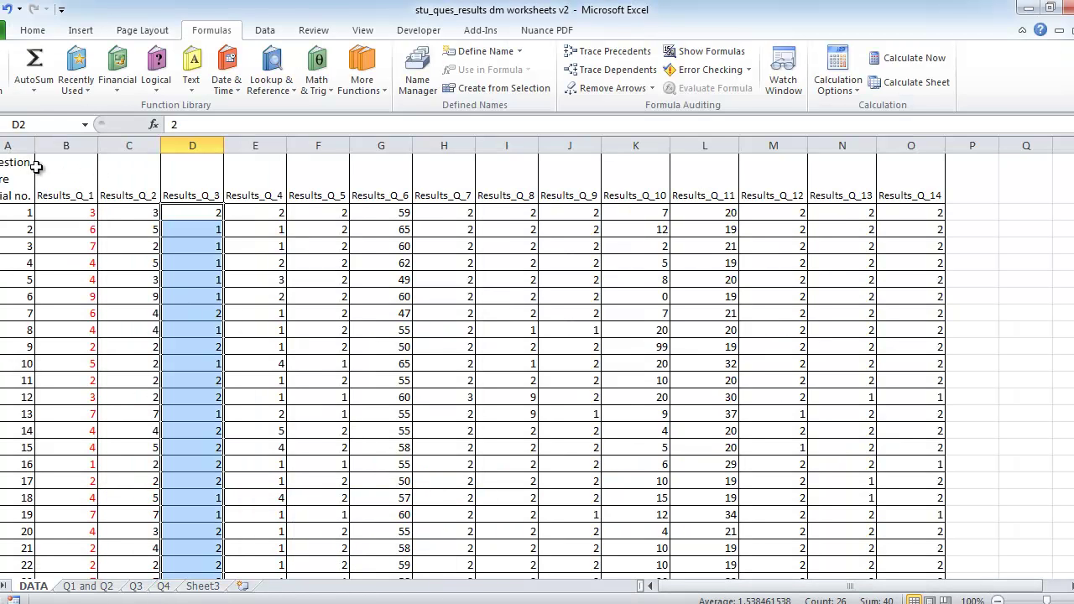
left_click(16, 183)
left_click(13, 214)
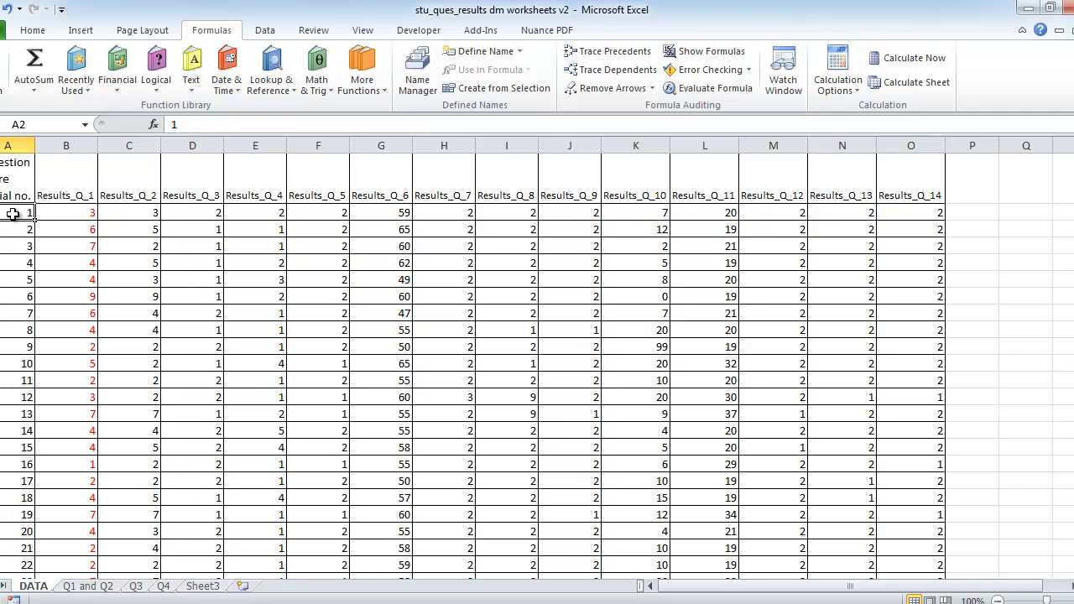
left_click(66, 214)
left_click(116, 212)
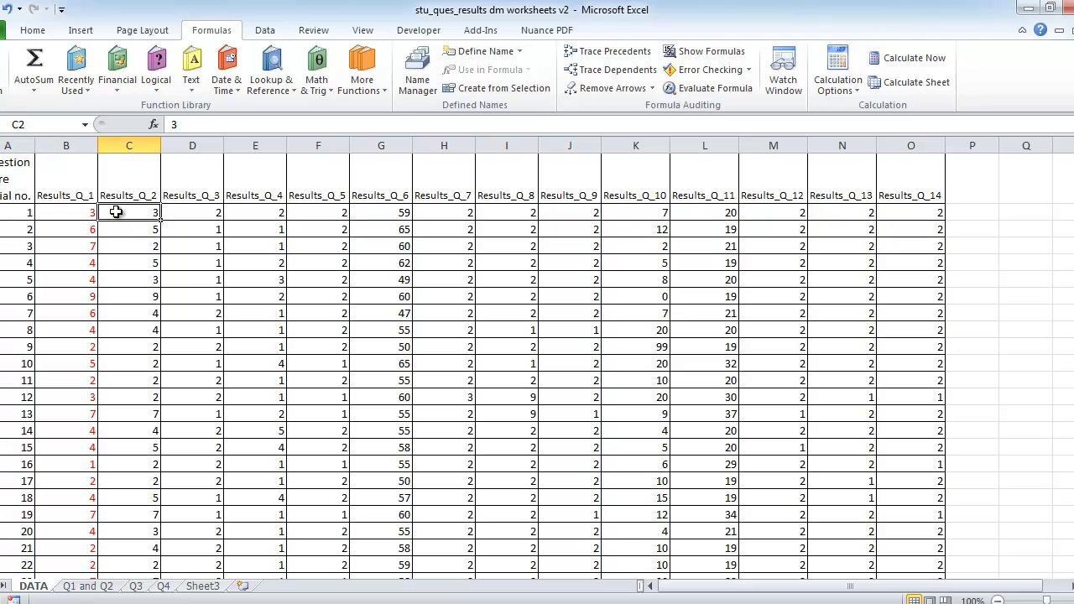
left_click(186, 211)
left_click(250, 209)
left_click(312, 212)
left_click(374, 212)
left_click(463, 212)
left_click(500, 211)
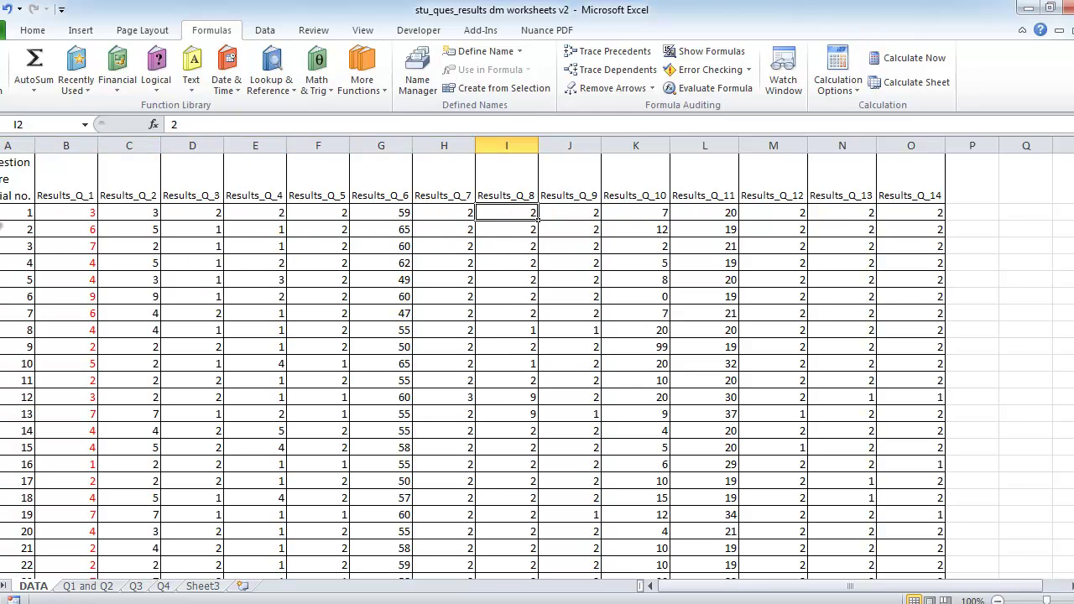
Check the serial numbers of the first three questionnaires on the DATA sheet, referring to the Student_ques survey in Word.
left_click(4, 229)
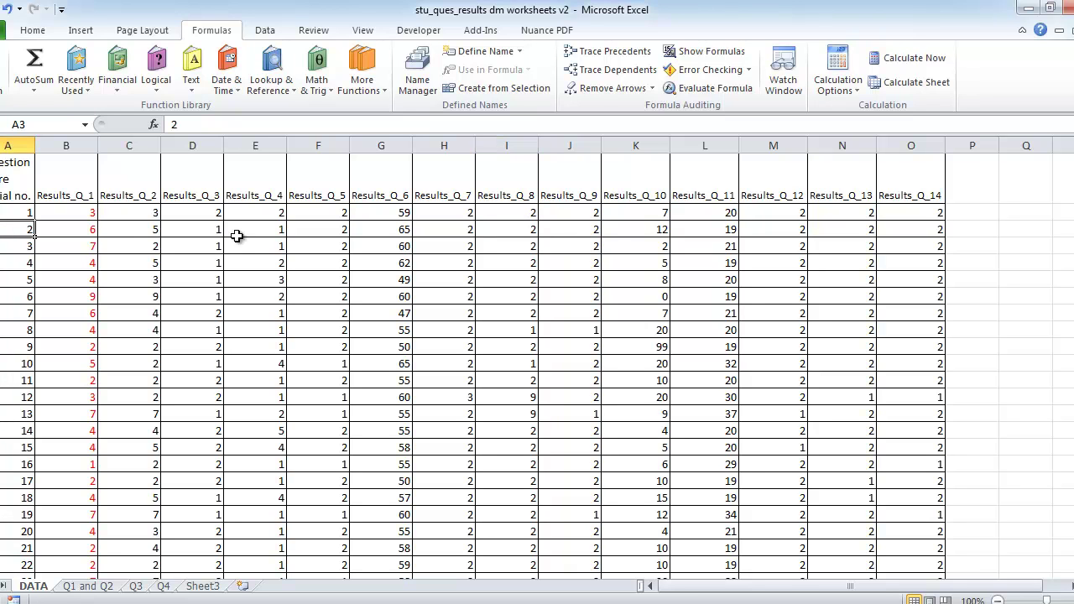
left_click(32, 245)
left_click(27, 213)
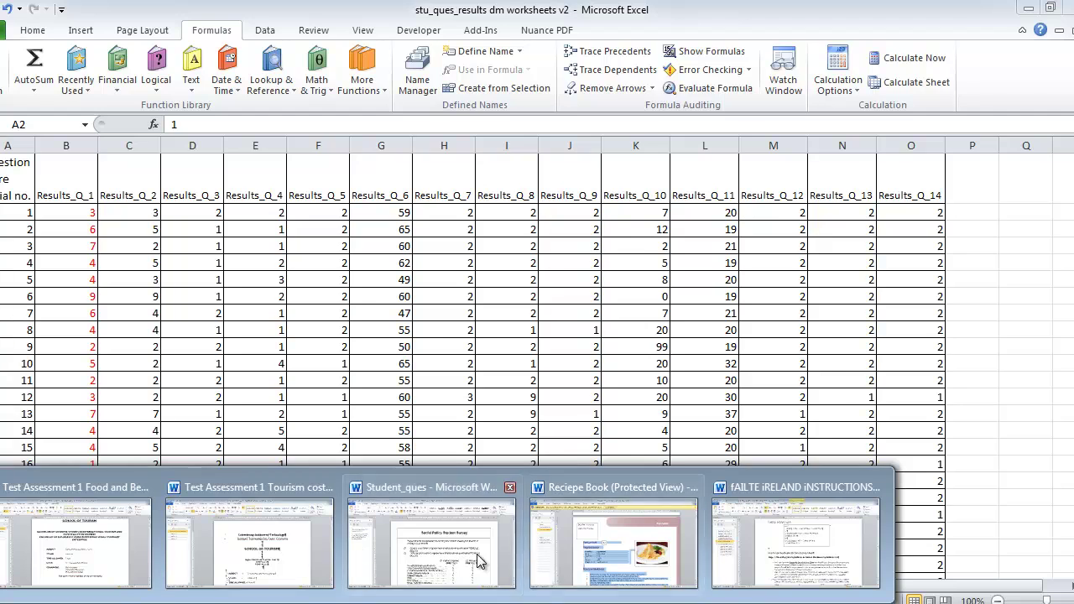
left_click(479, 561)
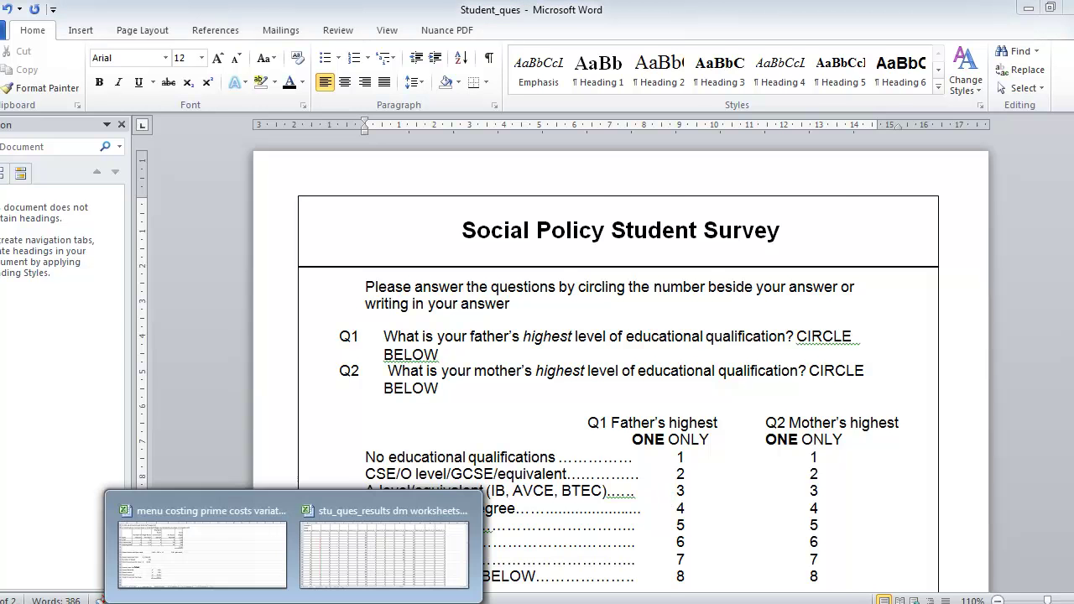
left_click(331, 556)
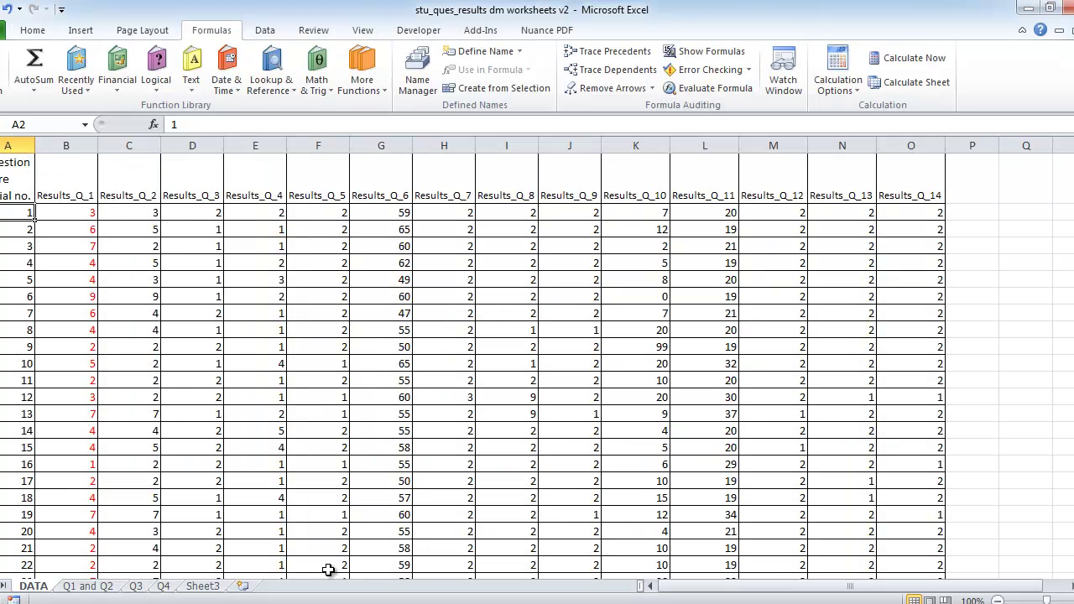
left_click(23, 229)
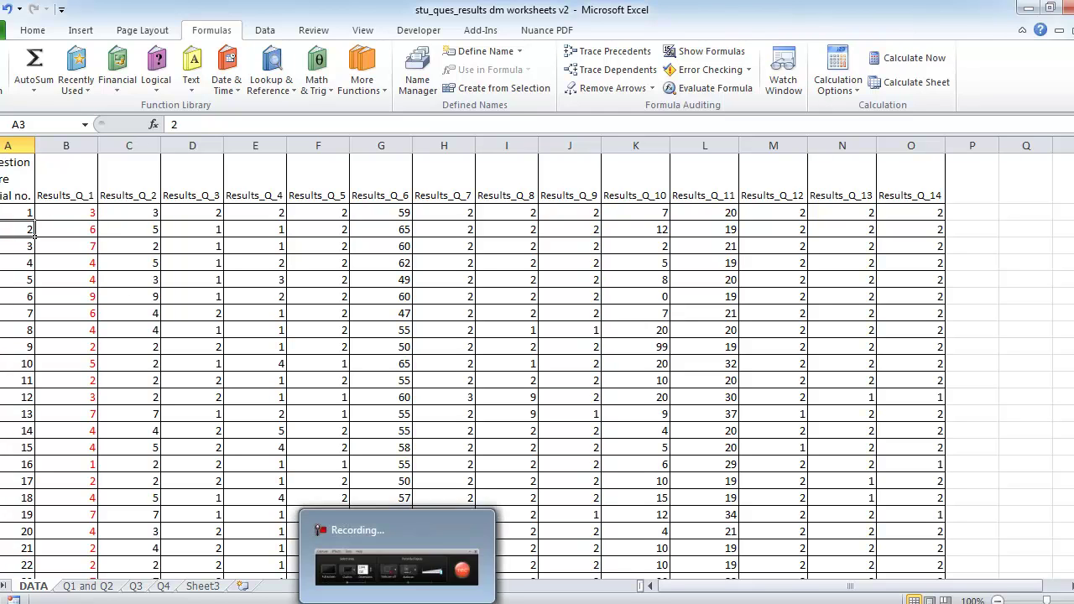
Switch to the Student_ques document in Word and read the numbered answer options for questions 1 to 3.
mouse_move(441, 603)
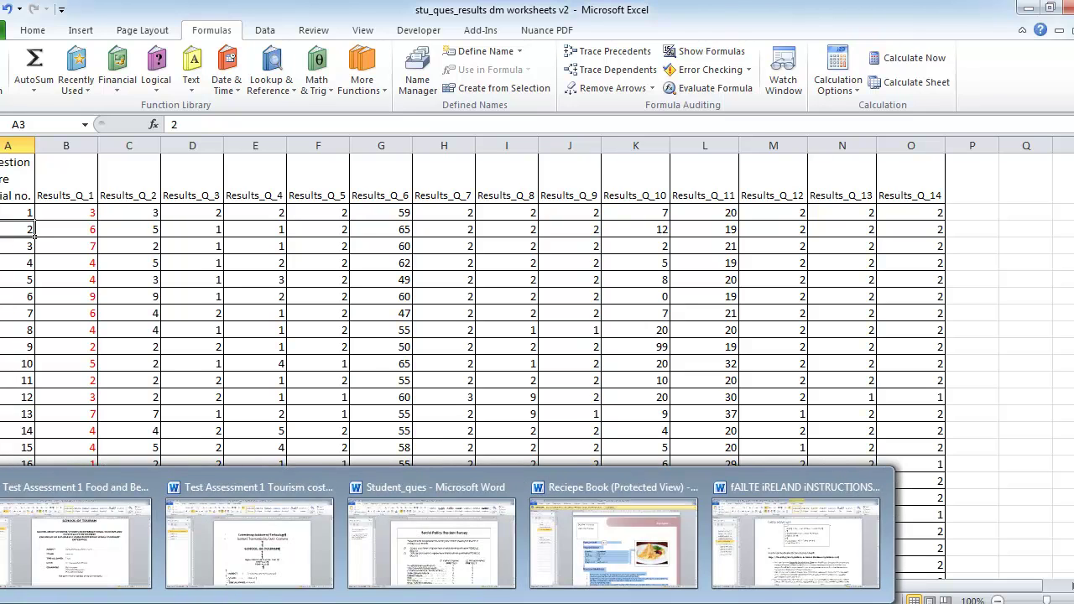
left_click(446, 555)
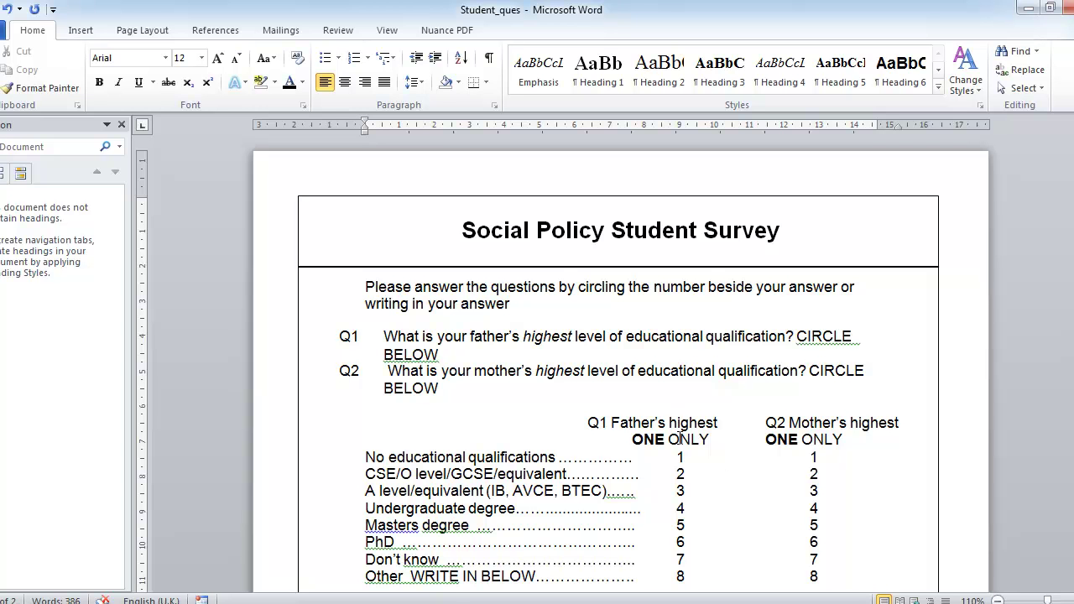
scroll(813, 535, "down", 1)
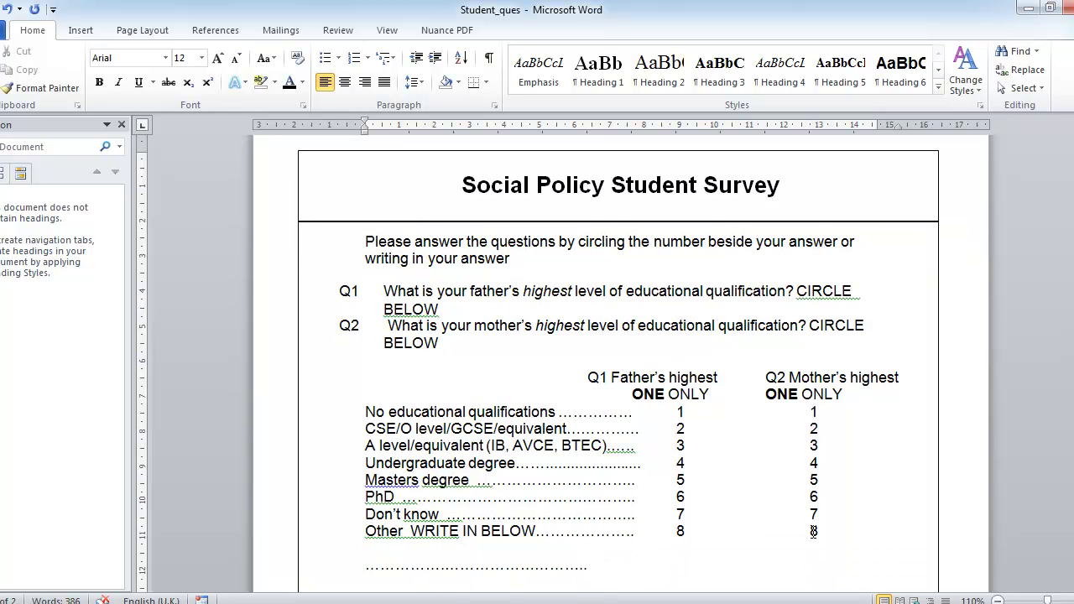
scroll(758, 519, "down", 2)
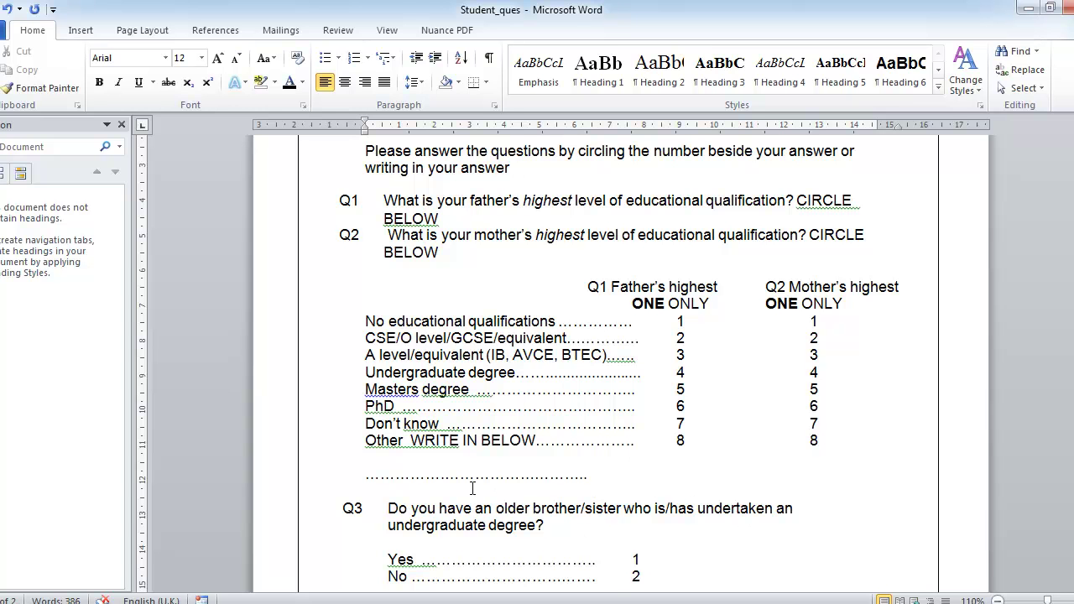
scroll(410, 507, "down", 1)
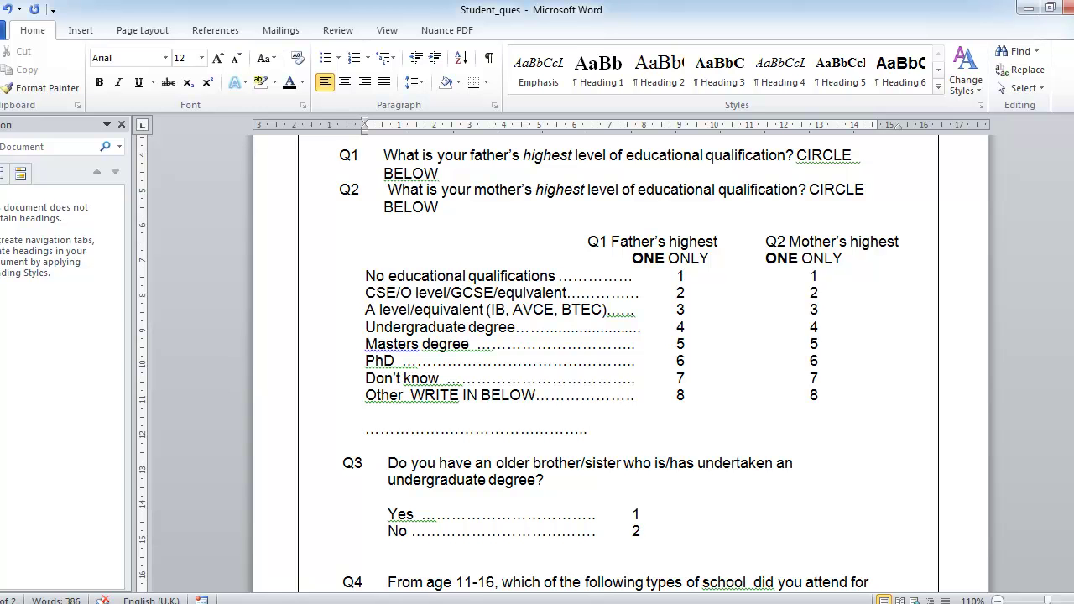
Compare the first questionnaire's Results_Q_3 value in the Excel results workbook with the answer options in the Word survey.
mouse_move(285, 599)
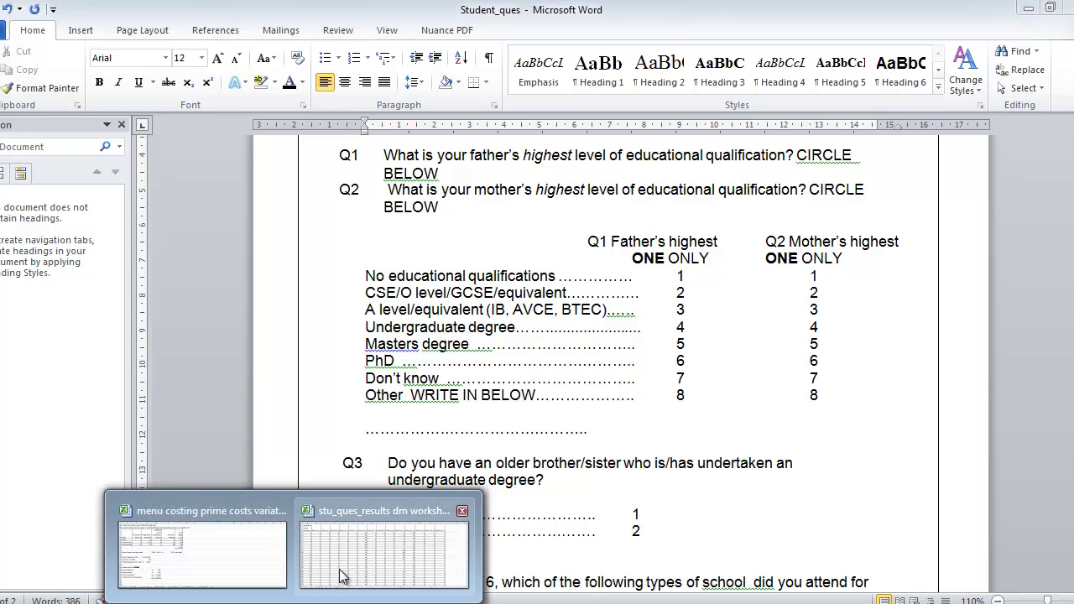
left_click(342, 575)
left_click(27, 214)
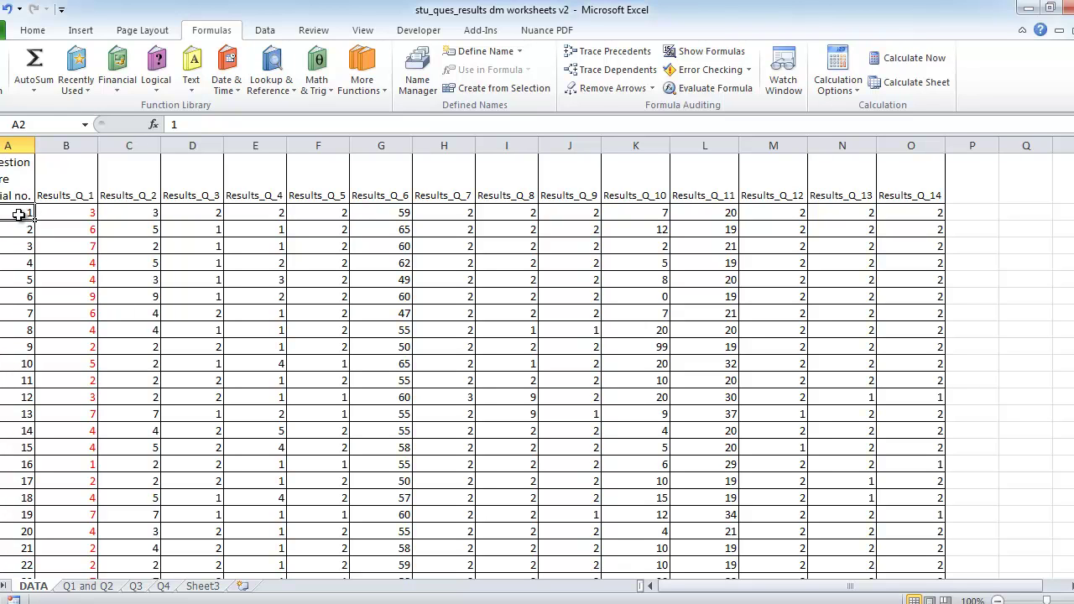
left_click(198, 214)
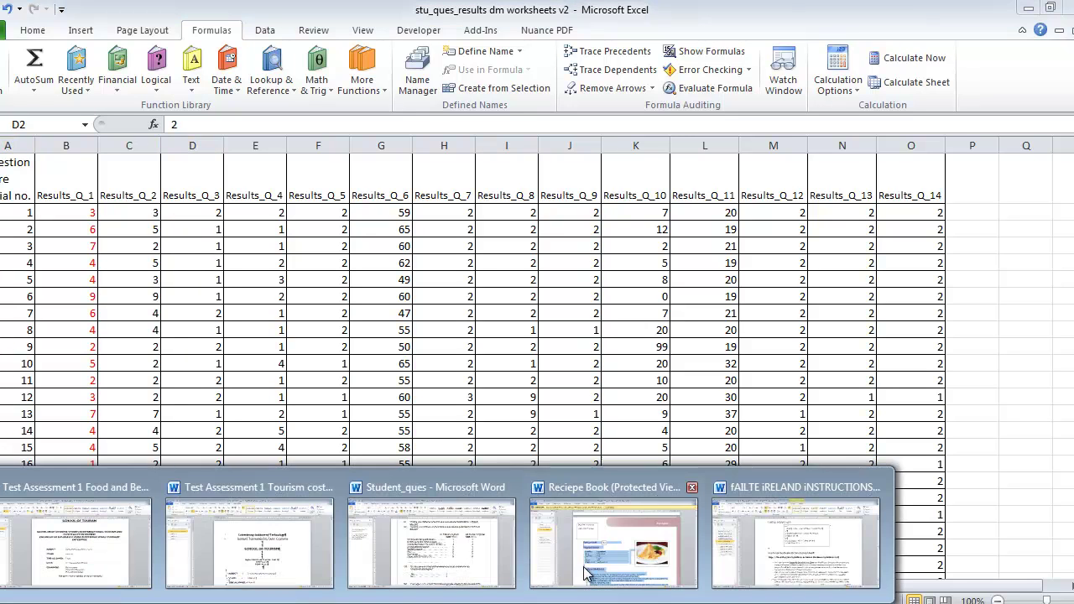
left_click(477, 561)
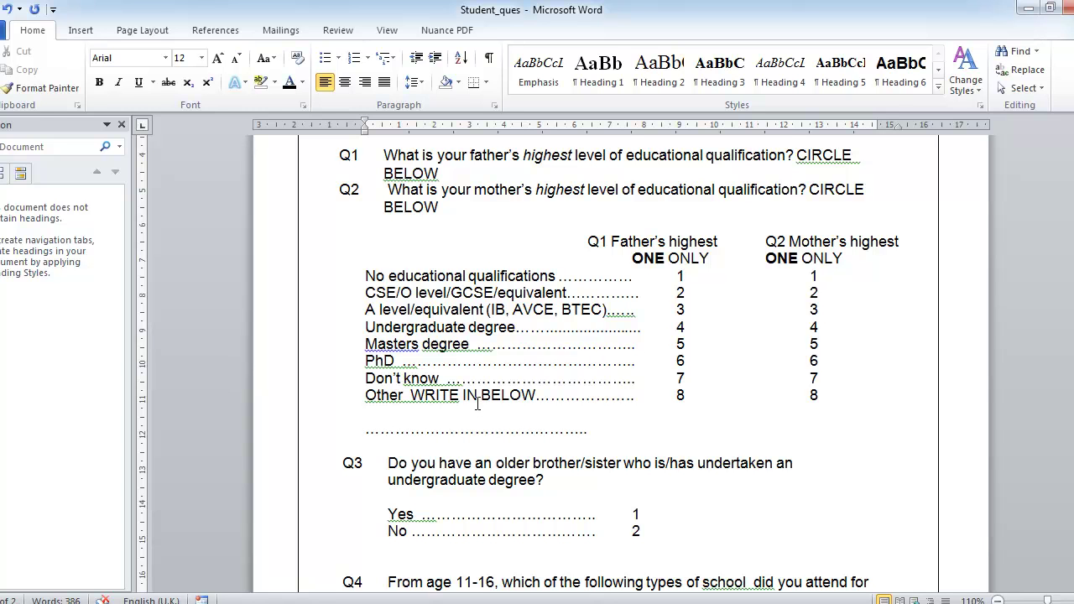
mouse_move(307, 592)
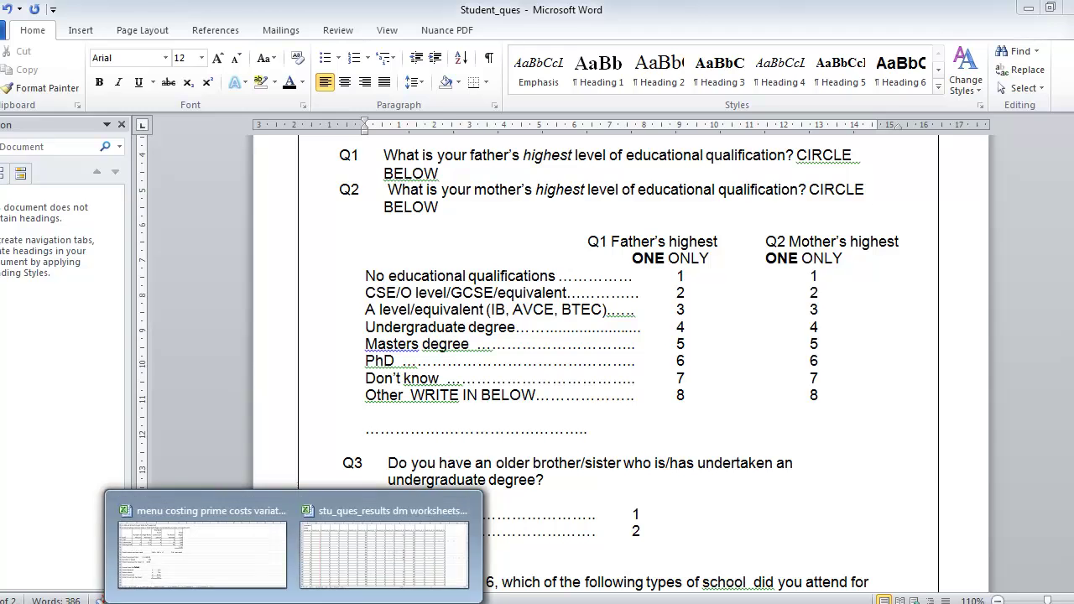
left_click(369, 567)
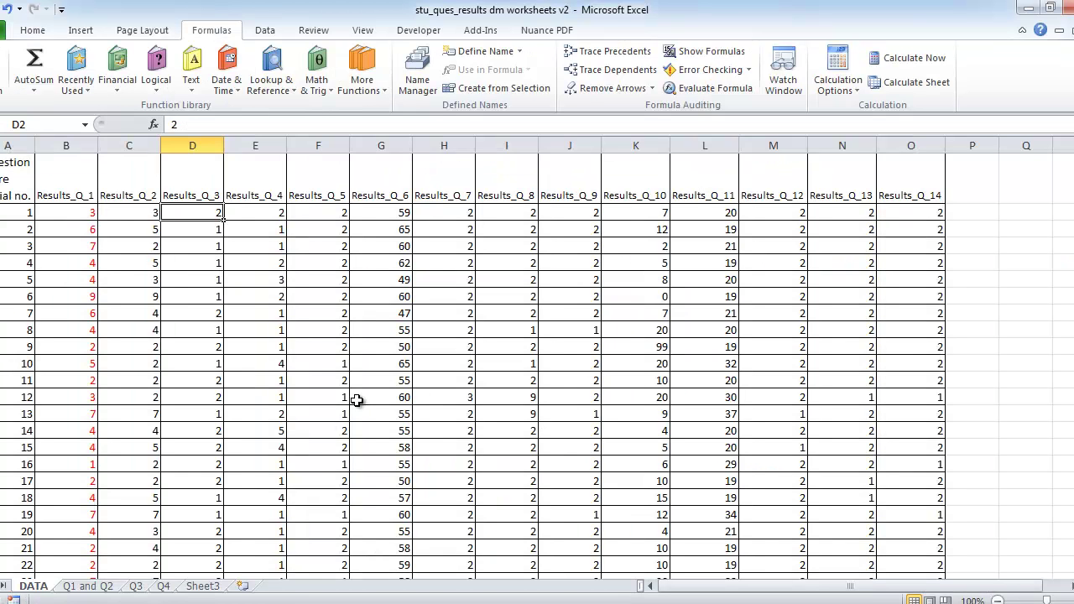
Clear the question headings in C1:F1 and refill the series from Results_Q_1 in B1 across to Results_Q_10 in K1.
left_click(84, 189)
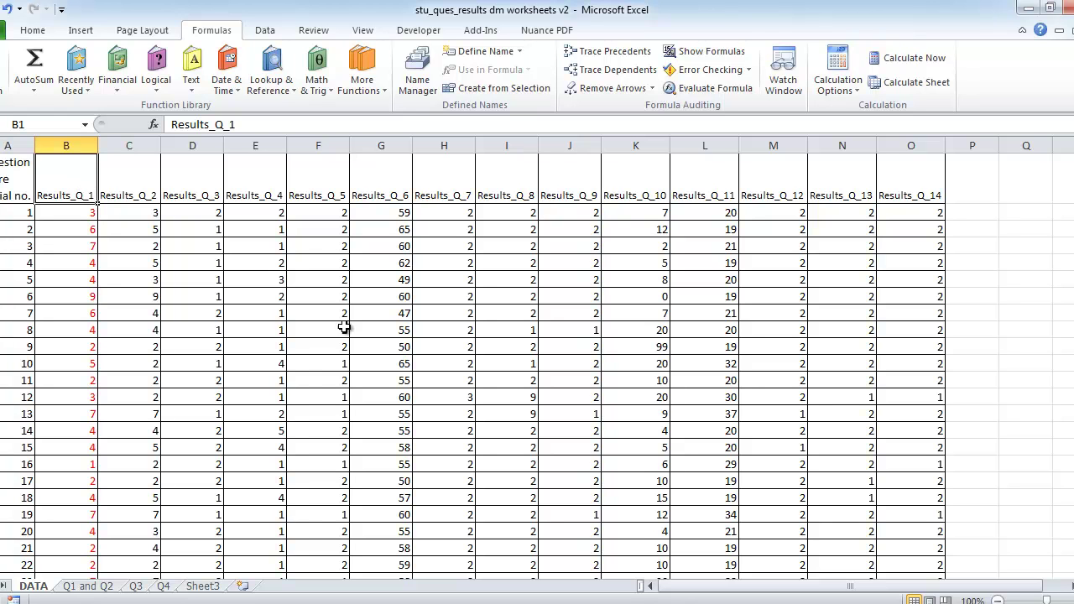
scroll(246, 252, "up", 4, "ctrl")
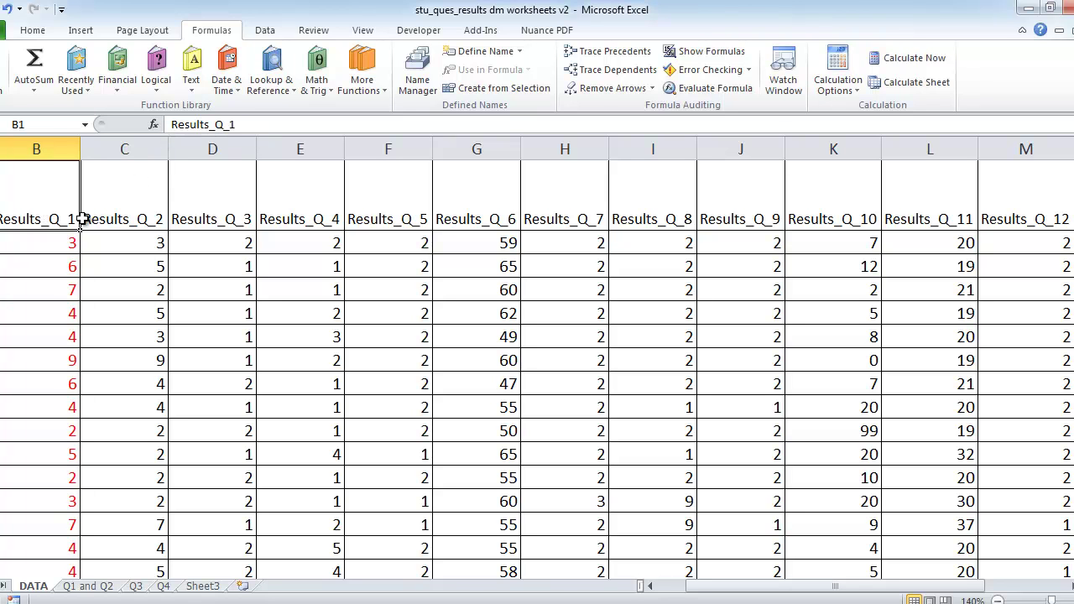
left_click(117, 218)
left_click(69, 220)
left_click_drag(108, 210, 437, 198)
key("Delete")
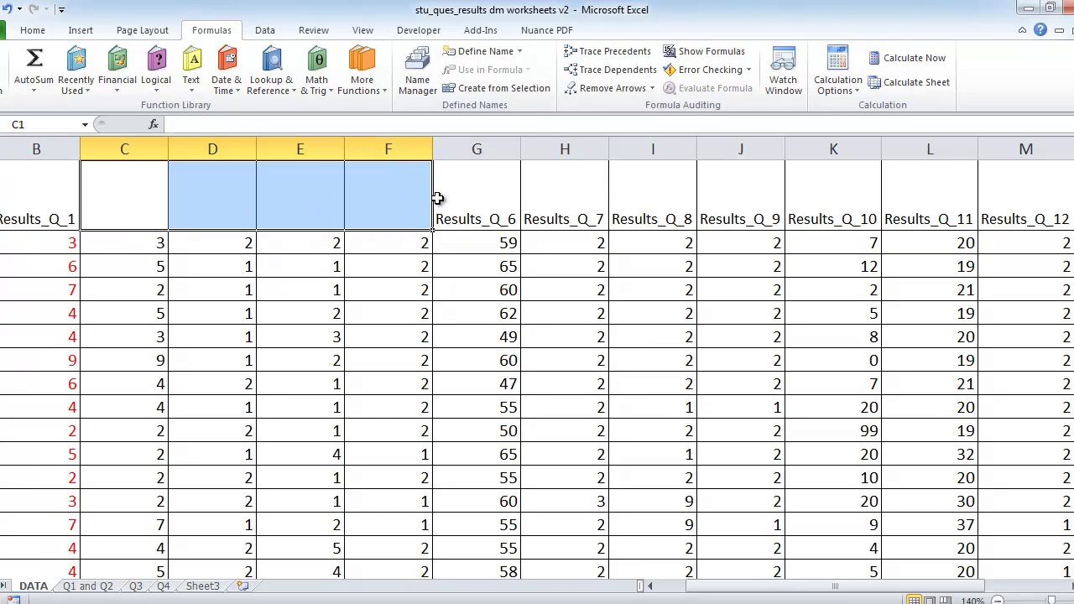
left_click(44, 200)
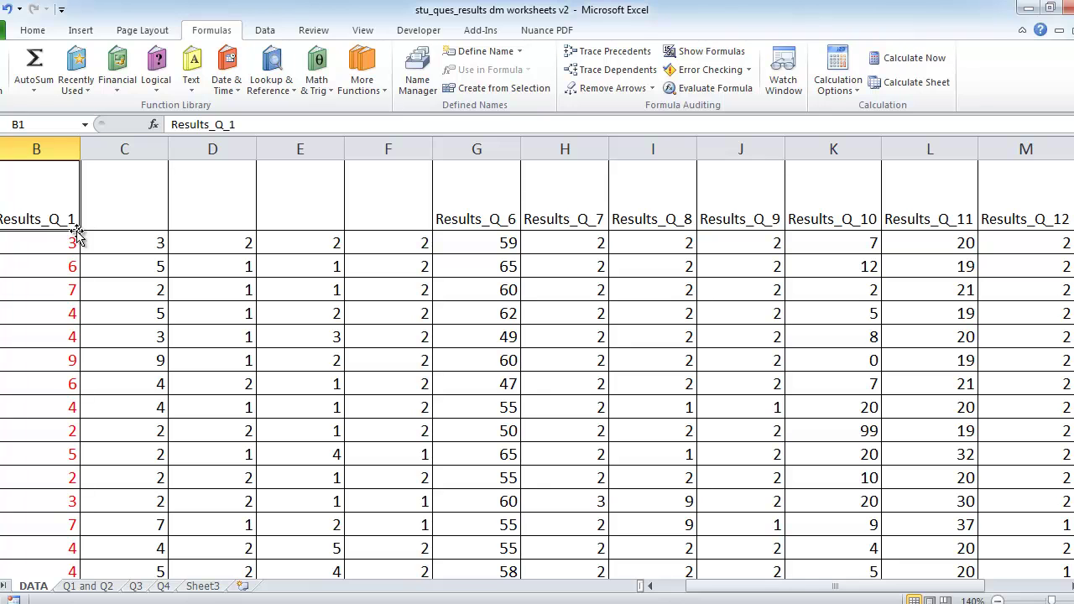
left_click_drag(78, 229, 864, 220)
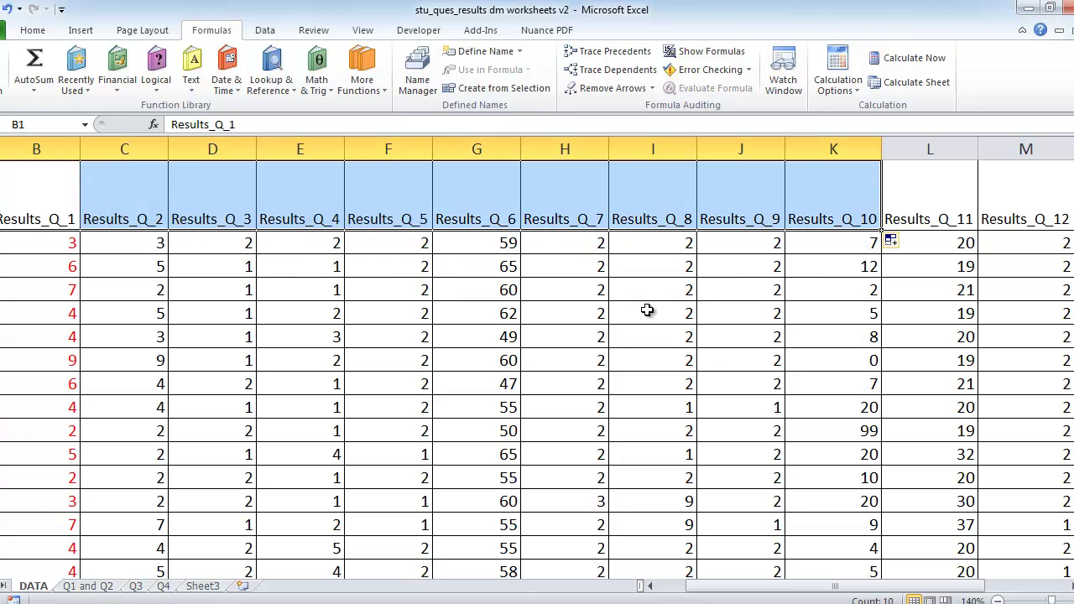
Define the workbook-scoped name Results_Q_1 for the question 1 responses in B2:B27 of the DATA sheet.
left_click_drag(713, 587, 686, 589)
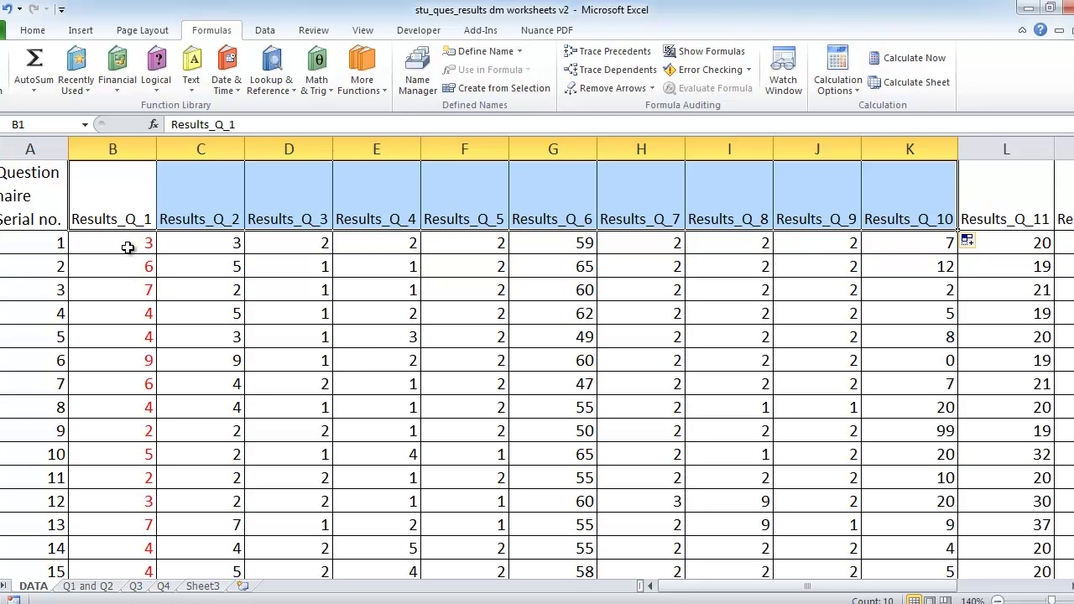
left_click(123, 244)
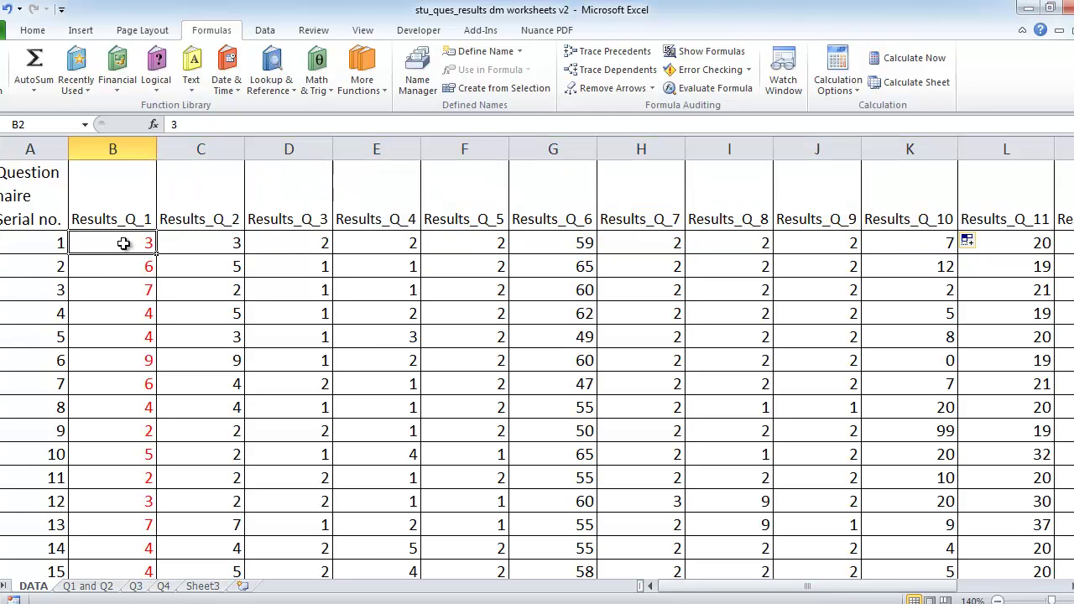
left_click_drag(117, 242, 119, 513)
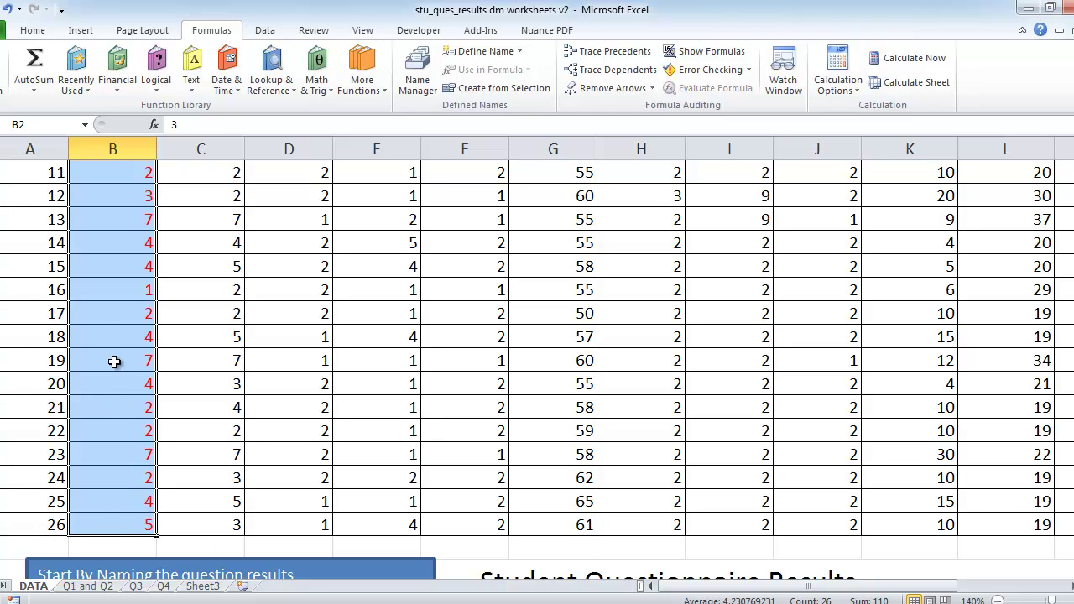
scroll(126, 466, "up", 4)
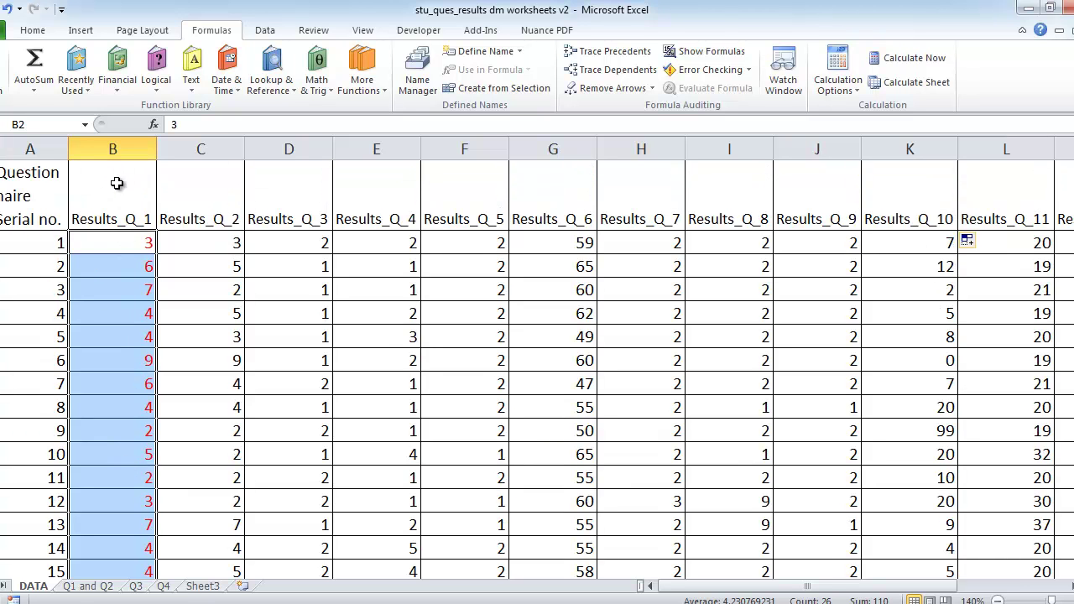
scroll(121, 253, "down", 4)
scroll(121, 254, "down", 1)
scroll(120, 253, "up", 4)
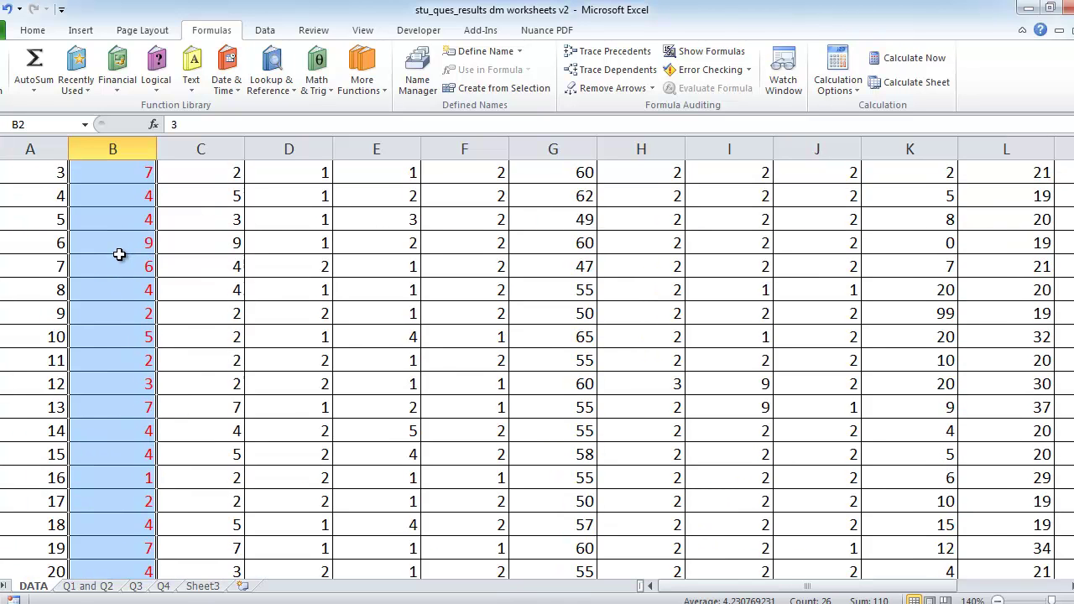
scroll(118, 252, "up", 1)
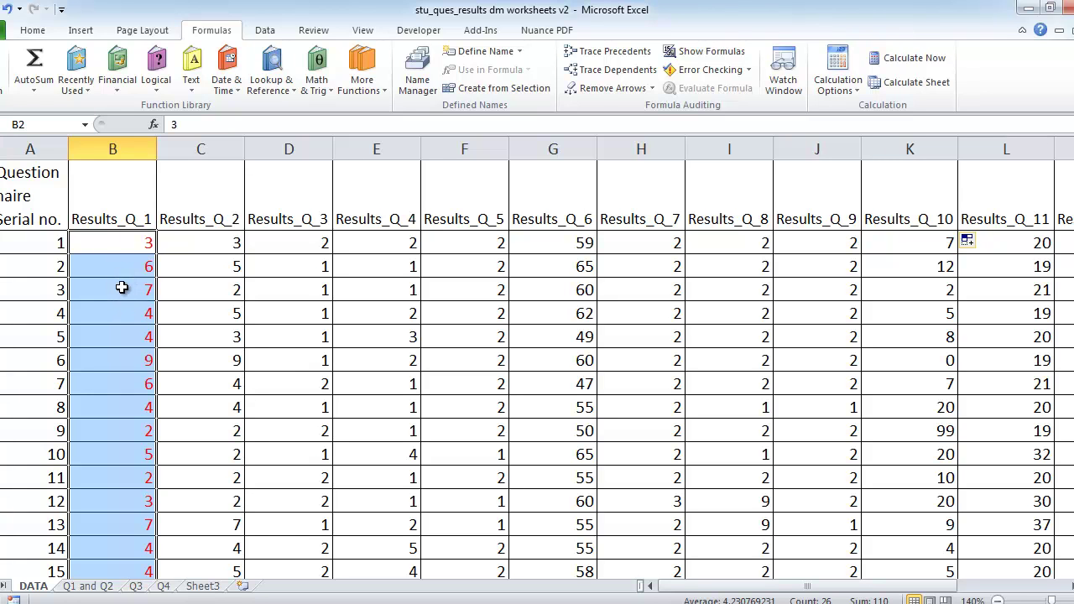
right_click(122, 287)
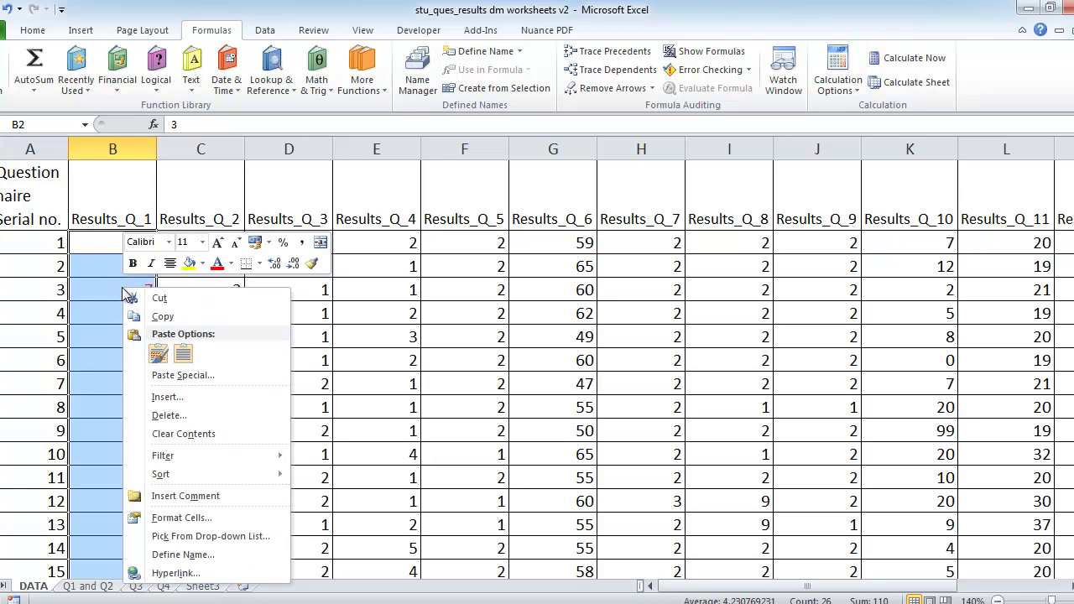
left_click(200, 557)
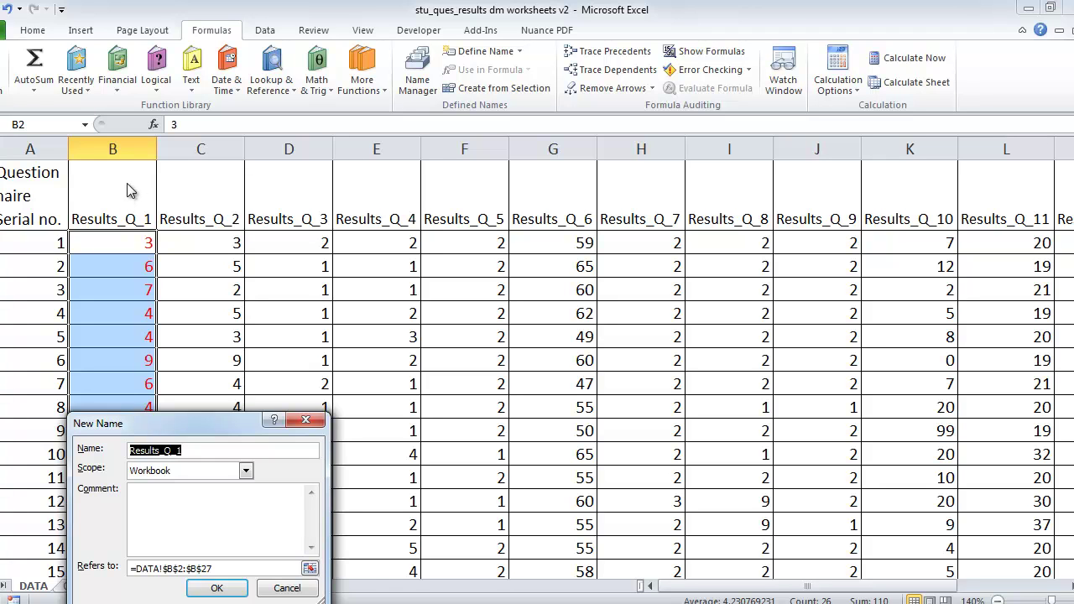
left_click(217, 587)
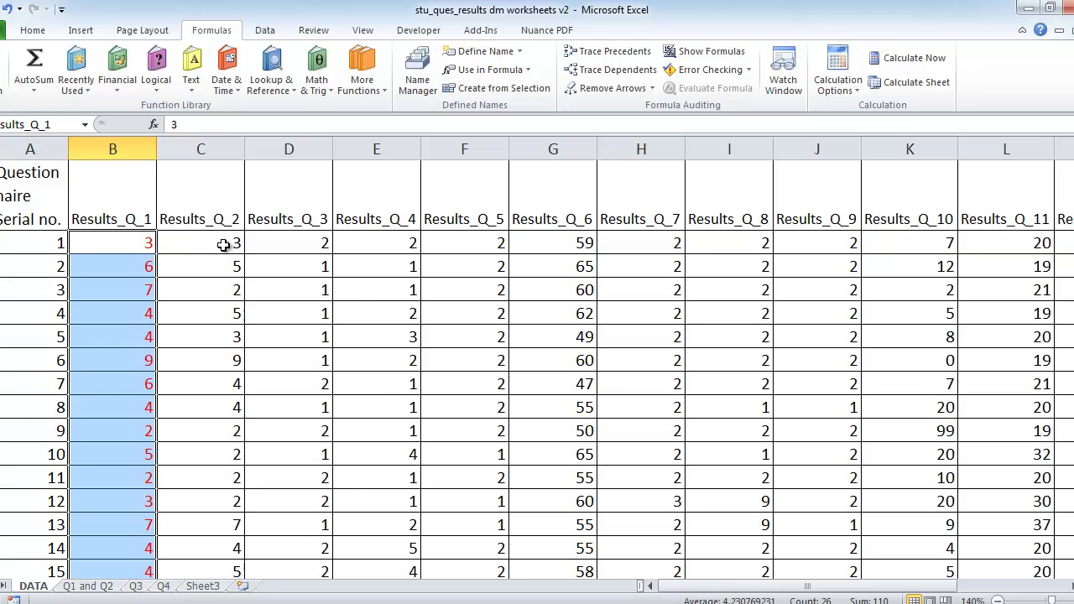
Define the workbook-scoped name Results_Q_2 for the question 2 responses in C2:C27 of the DATA sheet.
left_click_drag(218, 242, 226, 517)
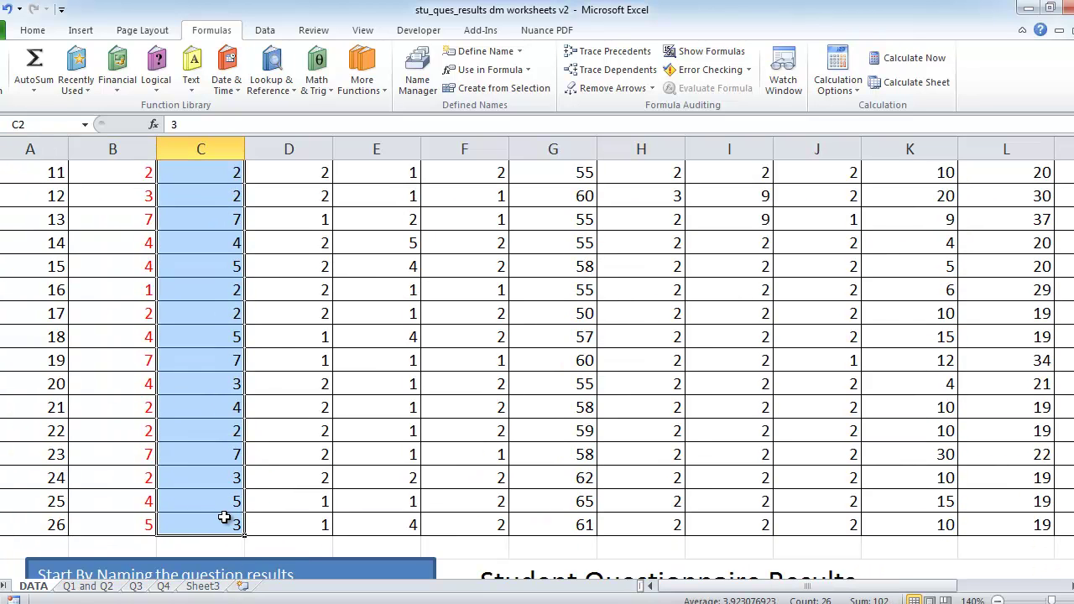
right_click(225, 517)
left_click(304, 490)
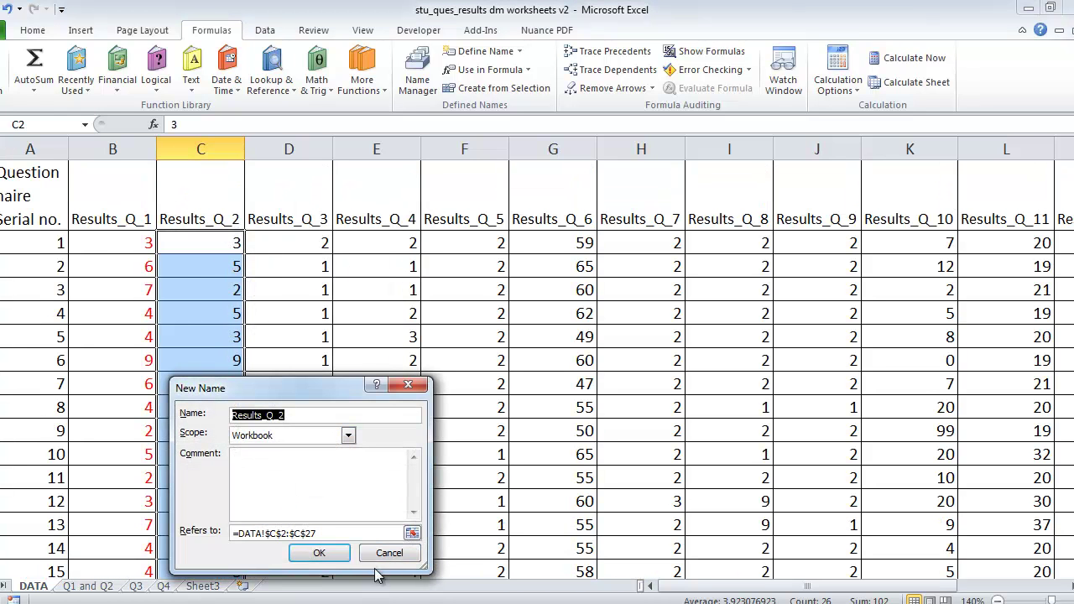
left_click(335, 554)
Define the workbook-scoped name Results_Q_3 for the question 3 responses in D2:D27 of the DATA sheet.
left_click_drag(304, 243, 306, 527)
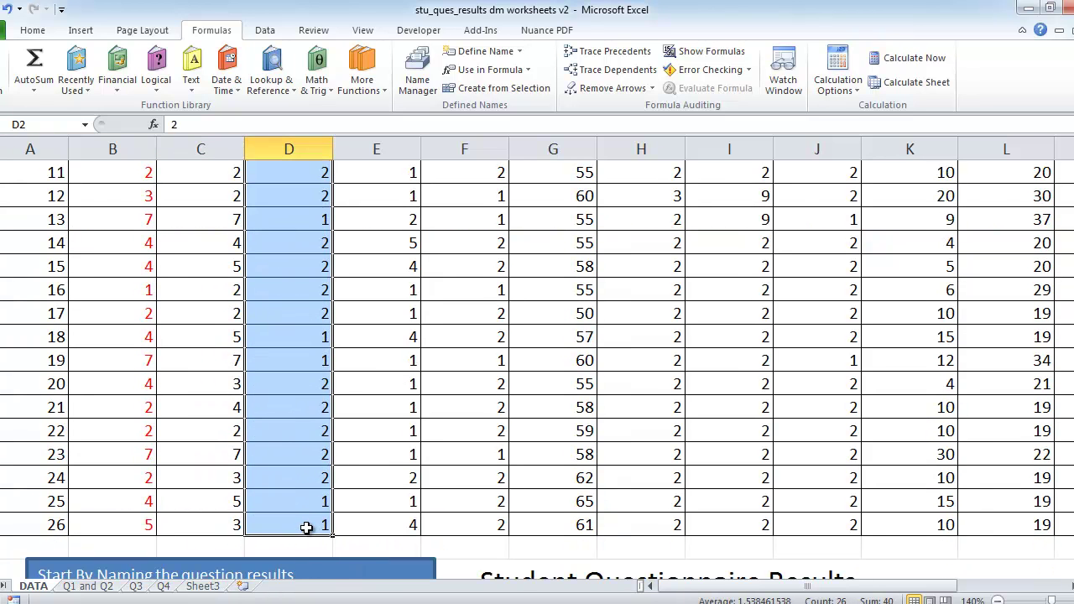
right_click(306, 526)
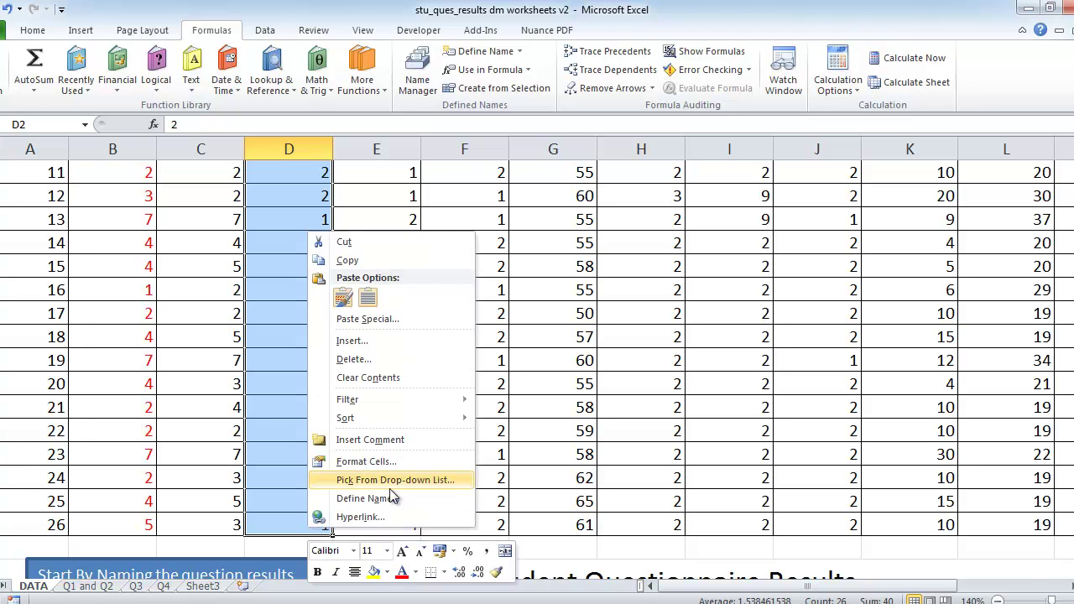
left_click(362, 499)
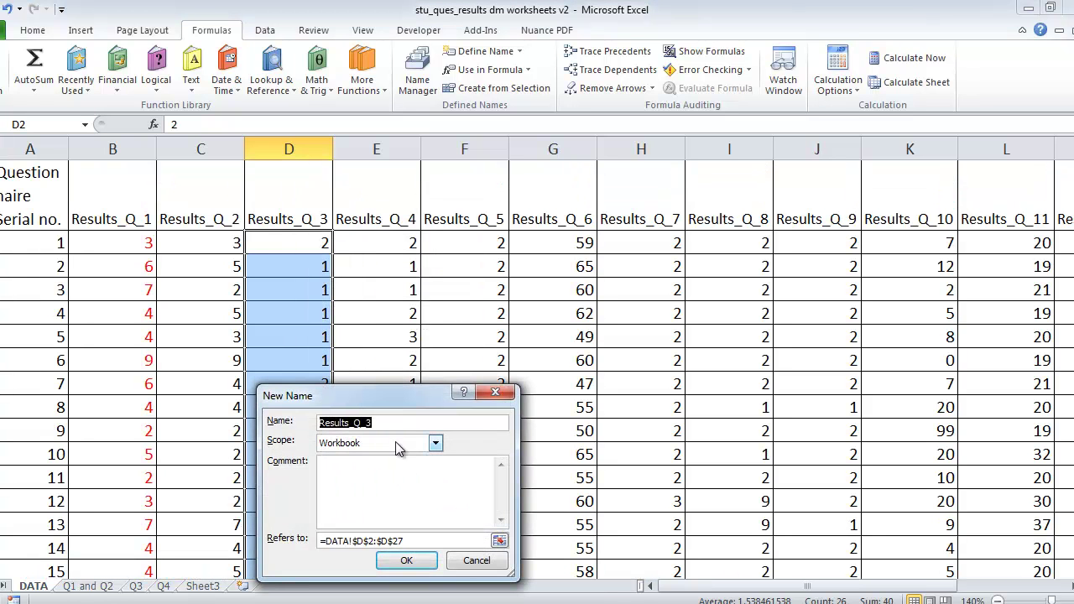
left_click(408, 560)
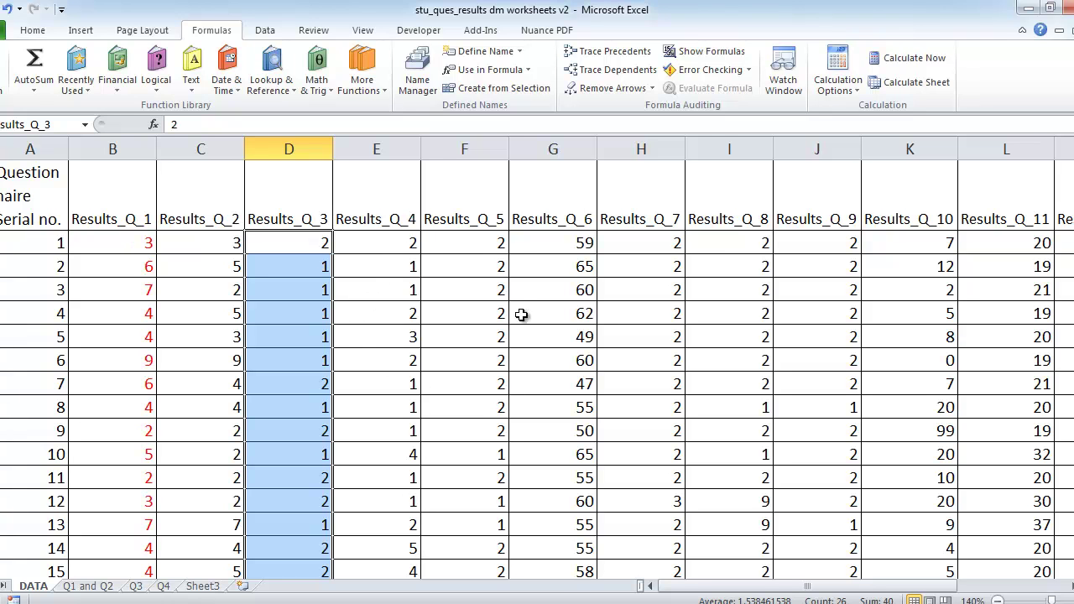
mouse_move(839, 586)
left_mouse_down()
mouse_move(929, 590)
mouse_move(839, 586)
left_mouse_up()
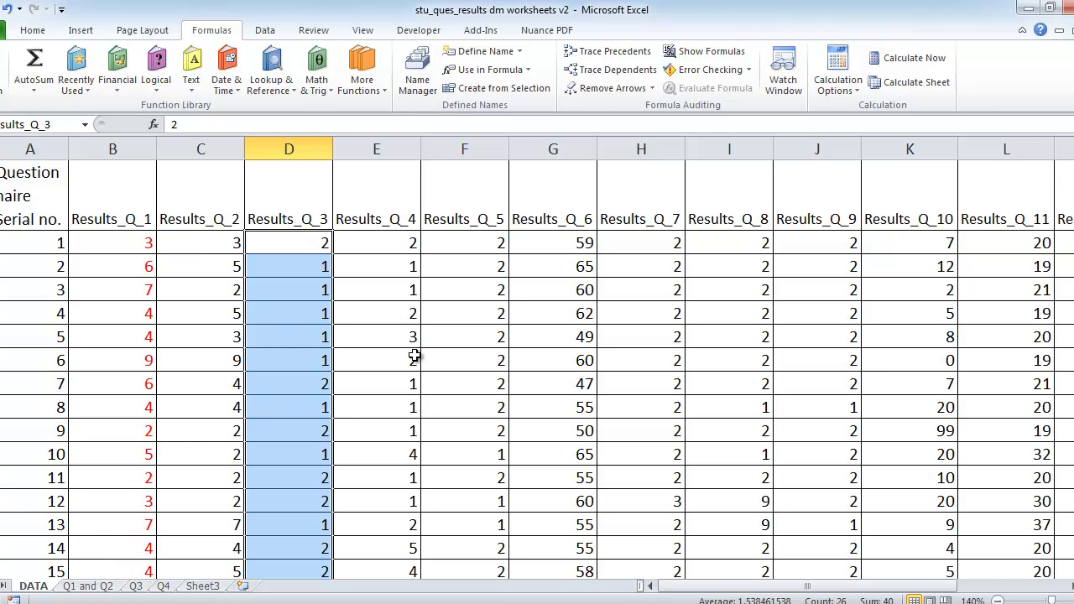
Compare the qualification labels in A2:A9 of the Q1 and Q2 sheet with questions 1 and 2 in the Student_ques Word document.
left_click(88, 586)
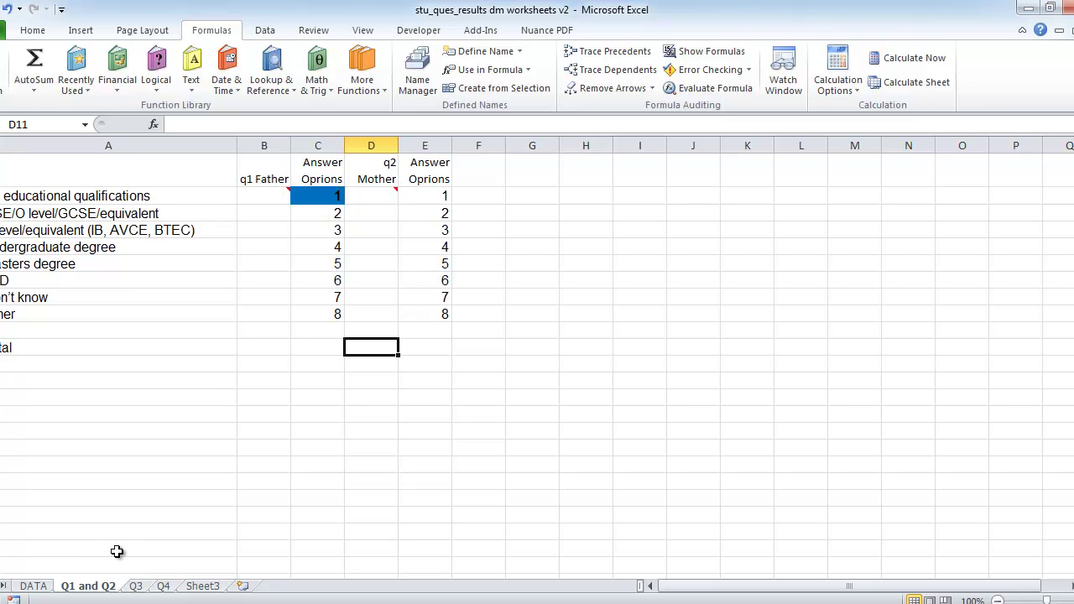
left_click_drag(48, 195, 37, 314)
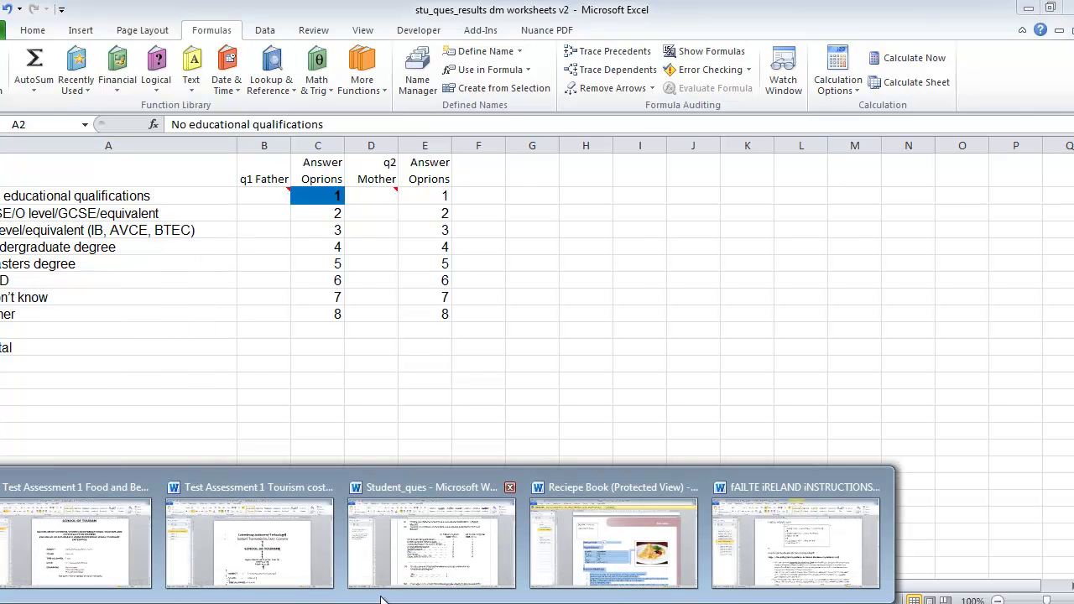
left_click(433, 575)
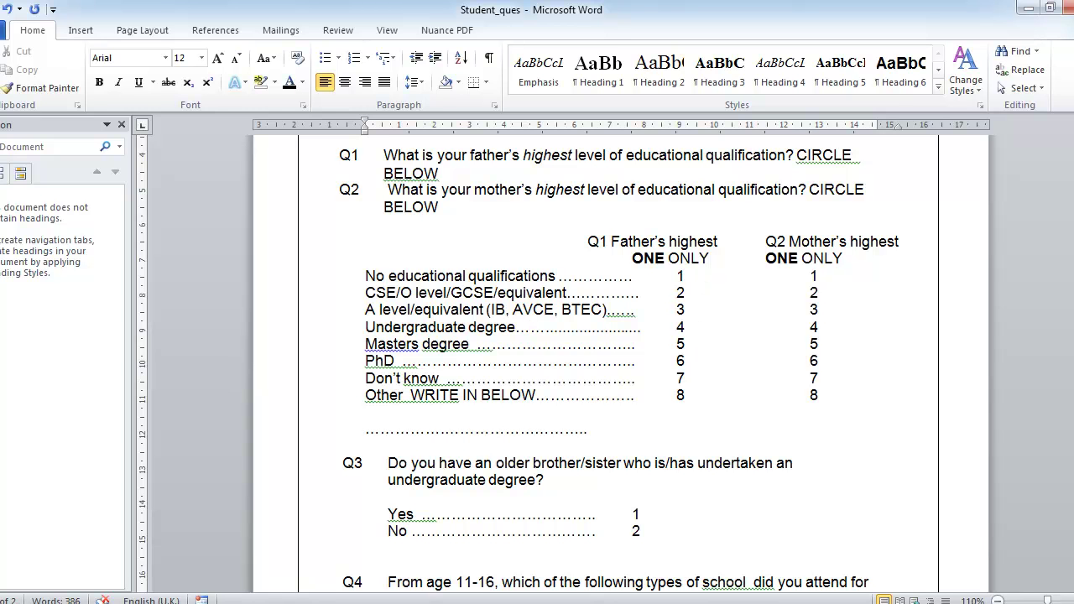
mouse_move(260, 600)
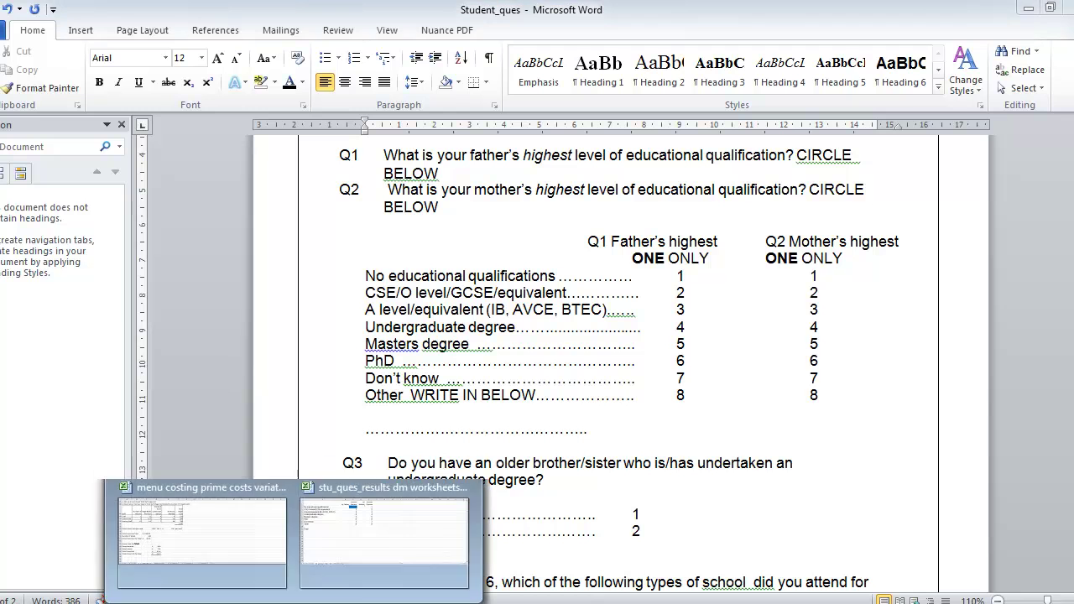
left_click(356, 550)
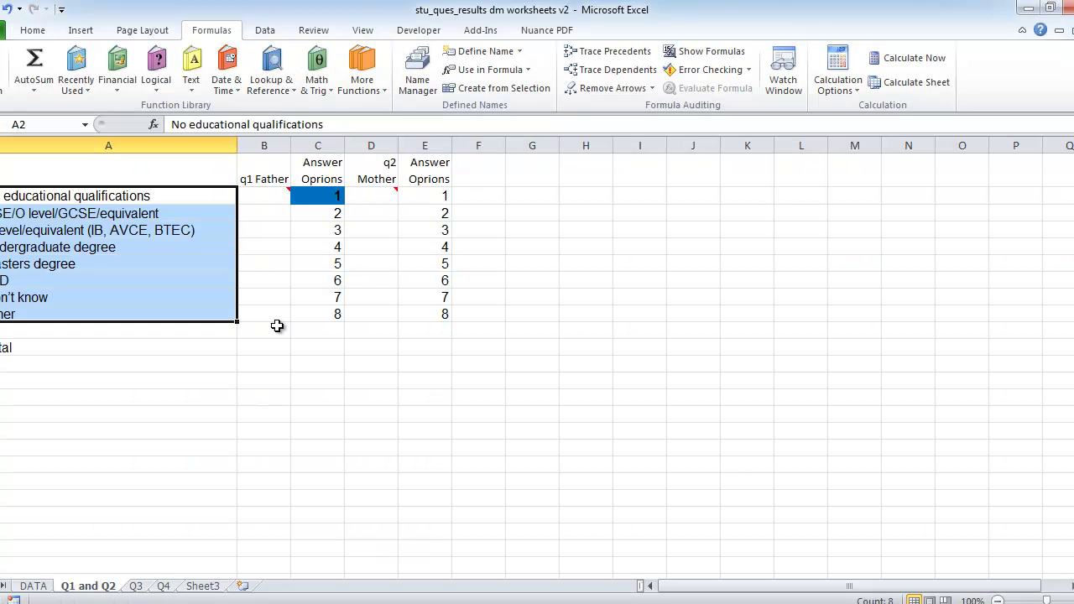
Read the COUNTIF comment on B2 of the Q1 and Q2 sheet and review the question 1 responses in B2:B27 of DATA.
left_click(275, 197)
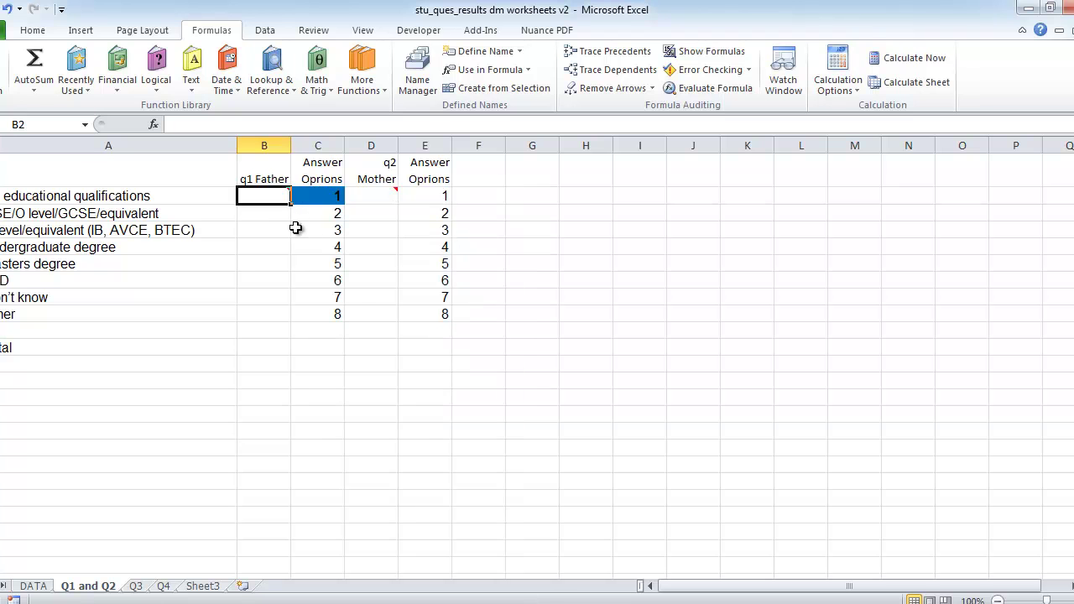
mouse_move(263, 196)
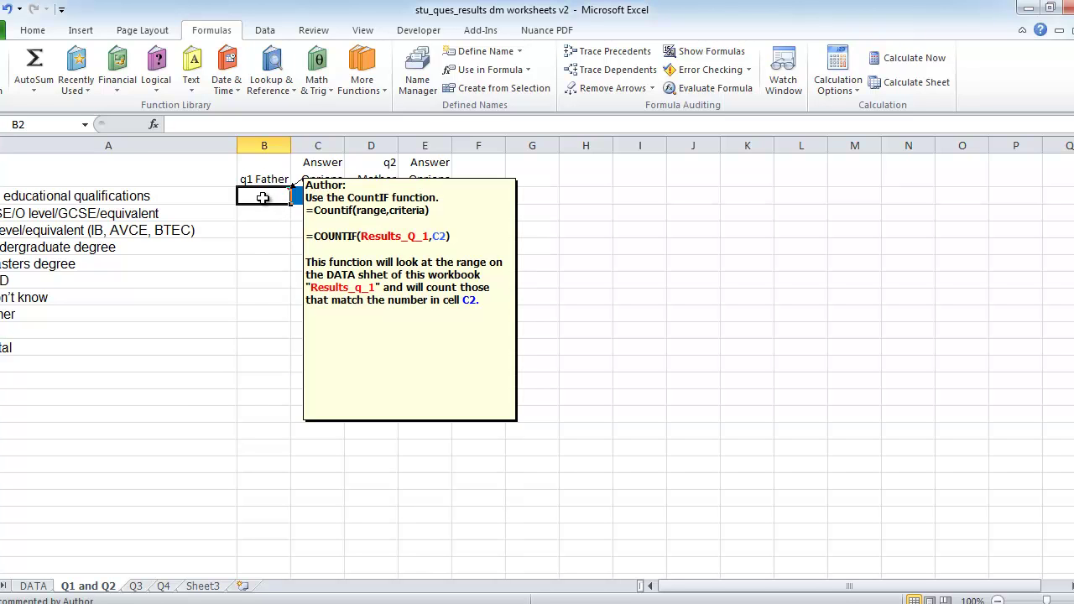
left_click(33, 585)
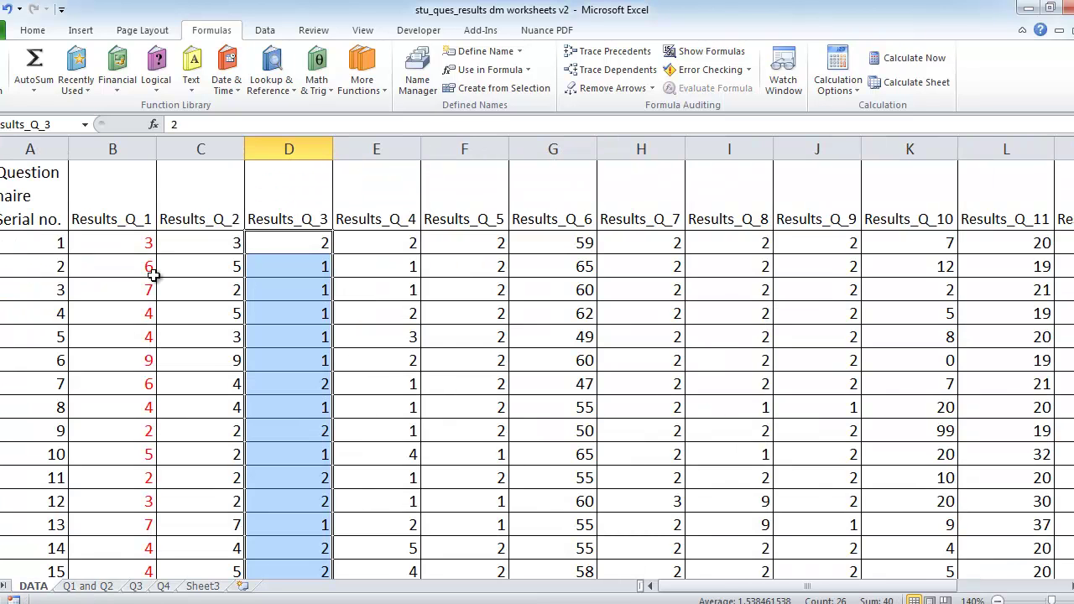
left_click_drag(126, 243, 122, 523)
left_click(109, 586)
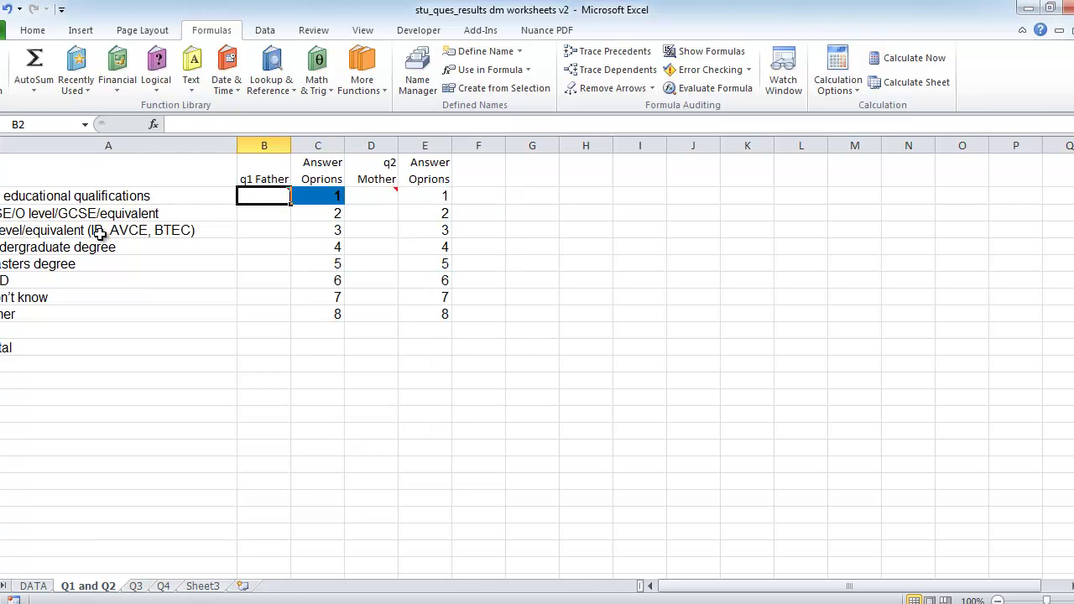
mouse_move(253, 194)
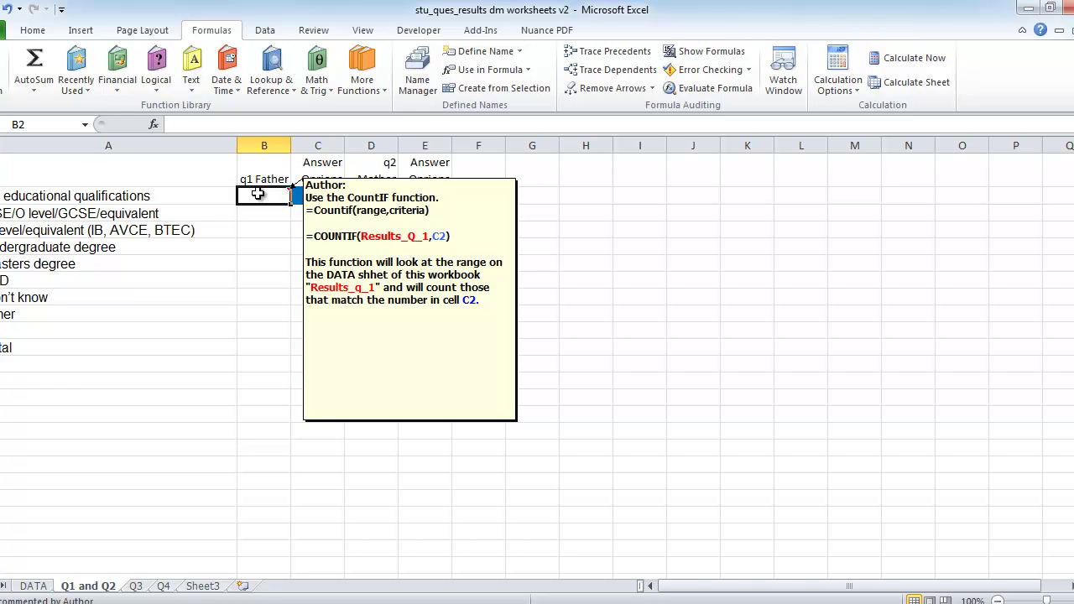
Search the function list for countif and insert the COUNTIF function in B2 under q1 Father.
left_click(153, 125)
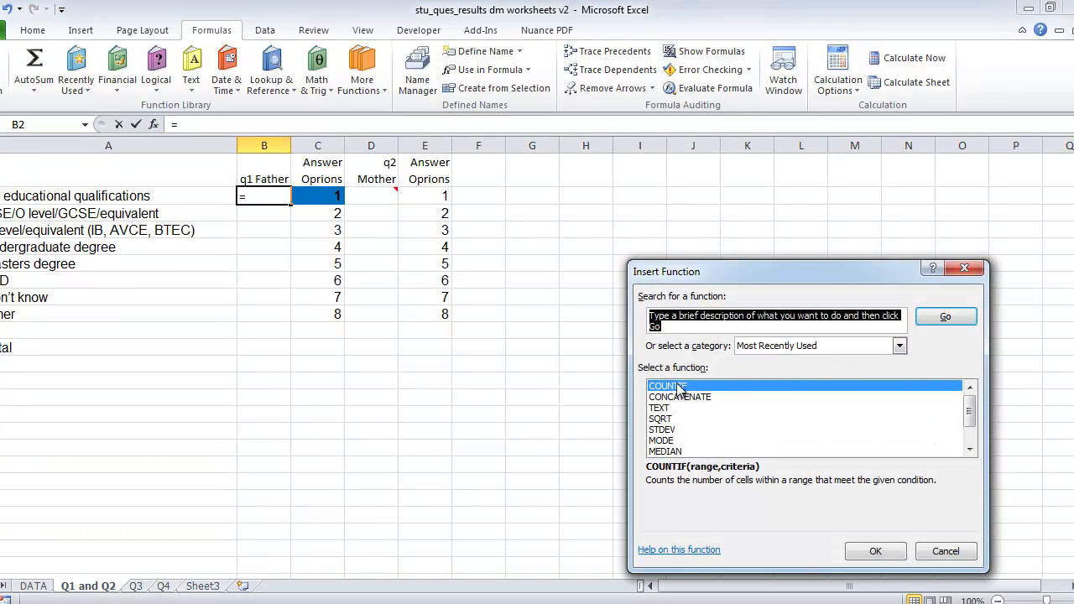
left_click(787, 345)
left_click(766, 360)
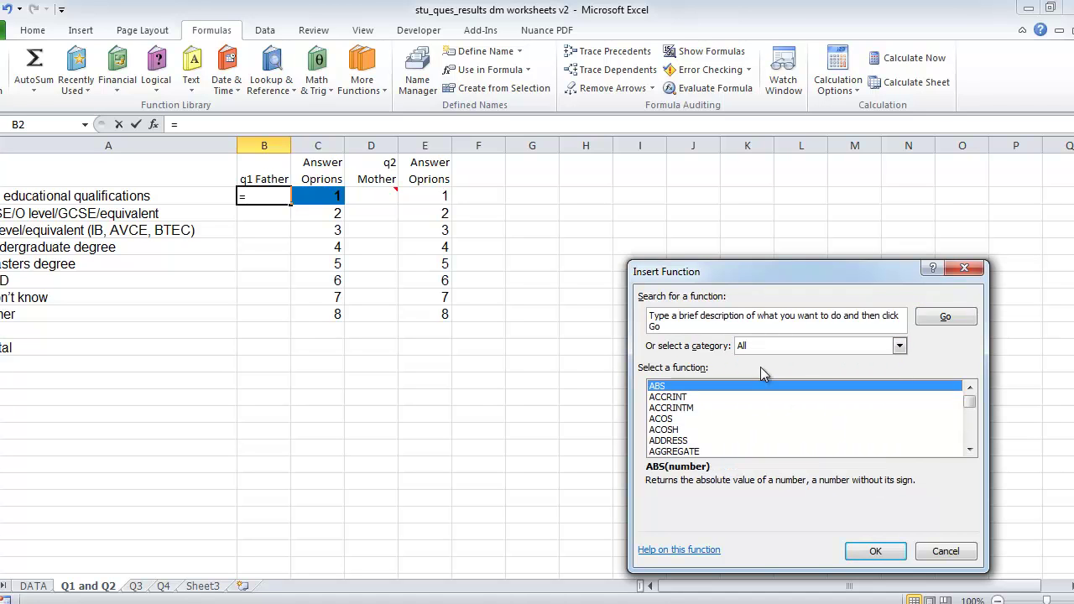
left_click(653, 317)
type("countif")
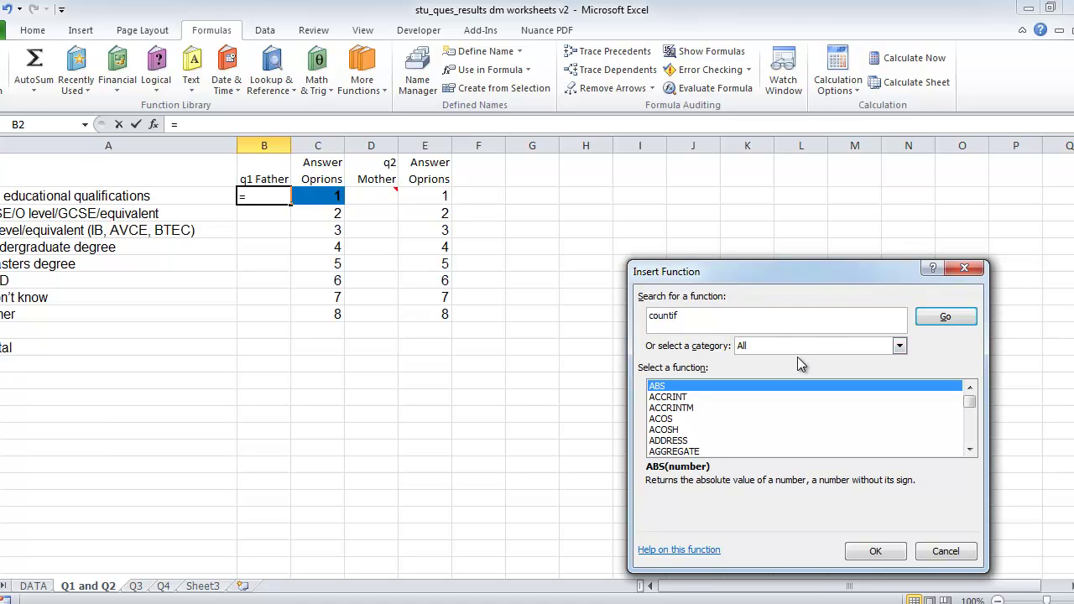
key("Return")
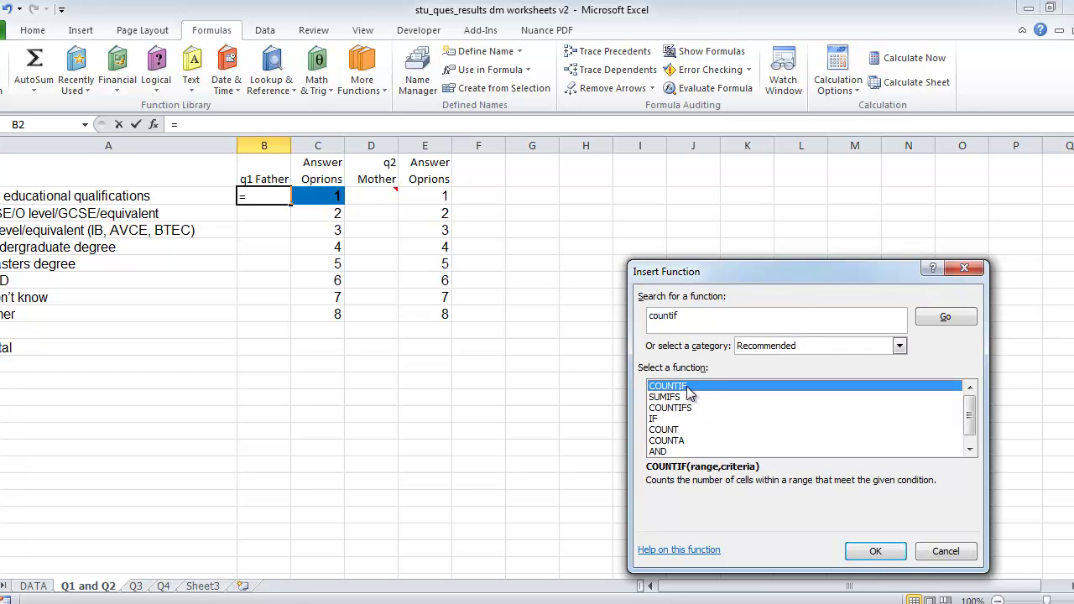
left_click(876, 551)
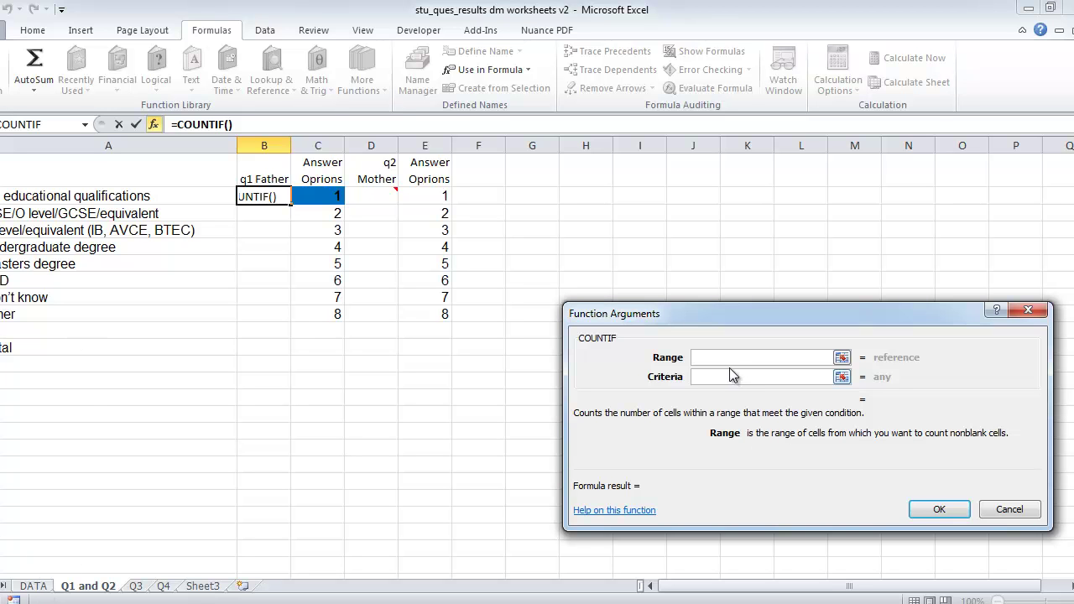
Complete the COUNTIF in B2 with results_q_1 as the range and C2 as the criteria.
type("resu")
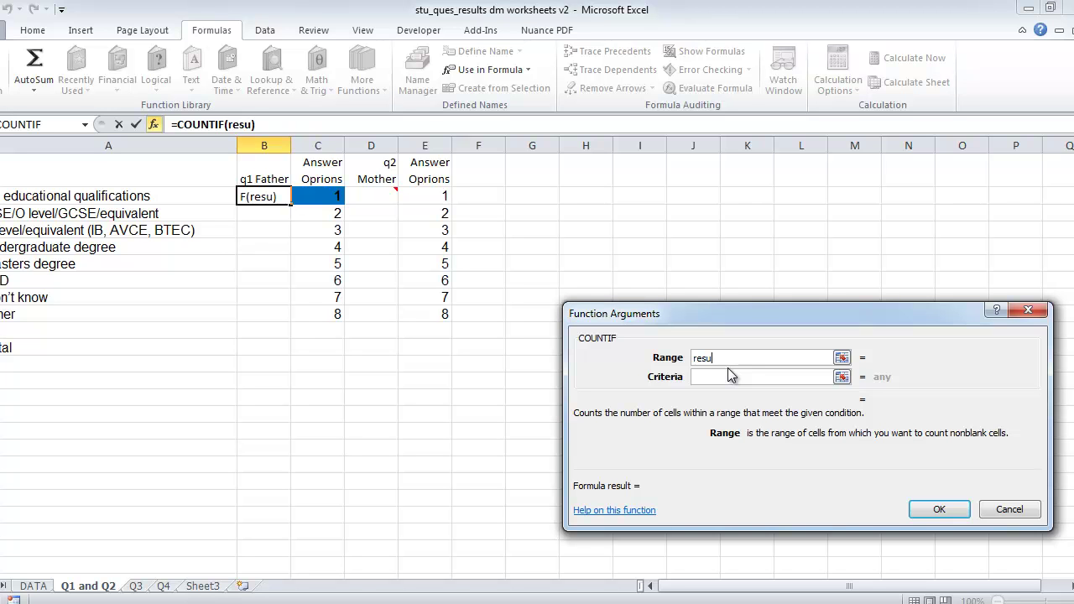
type("lts_q_1")
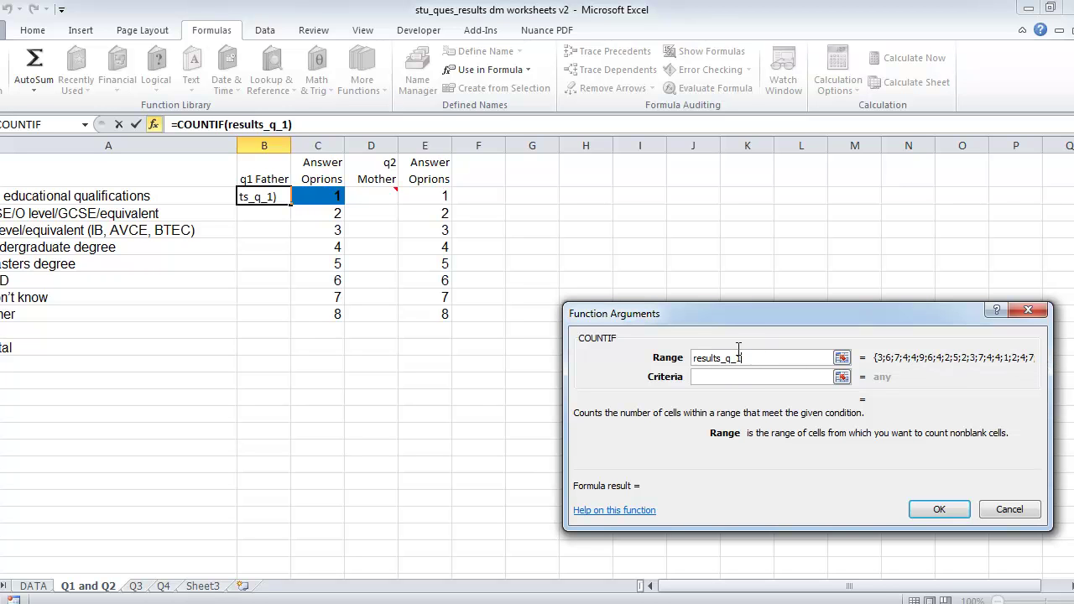
left_click(721, 377)
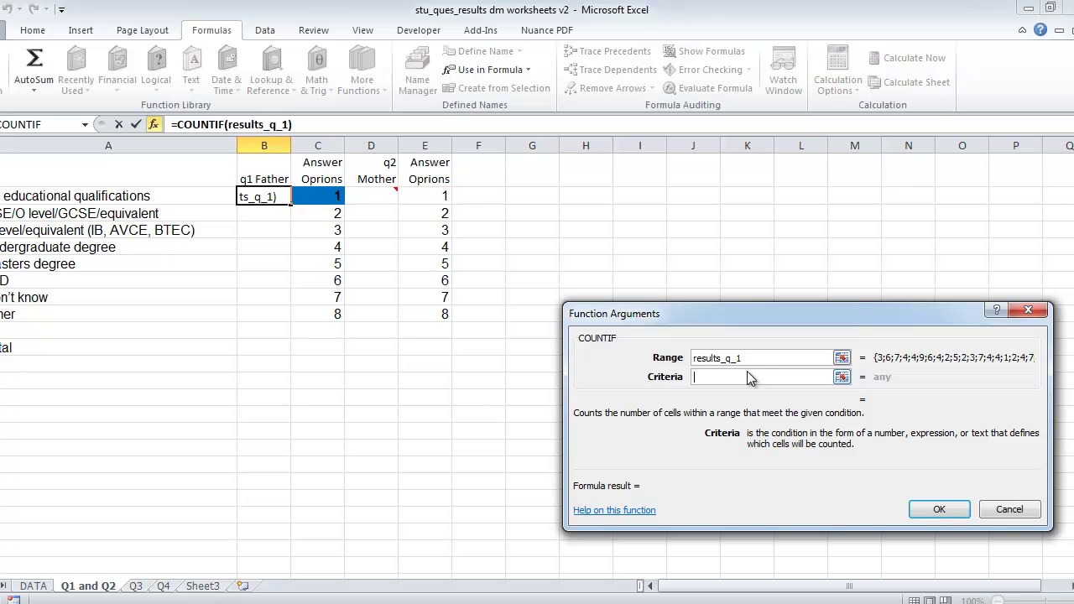
left_click(304, 195)
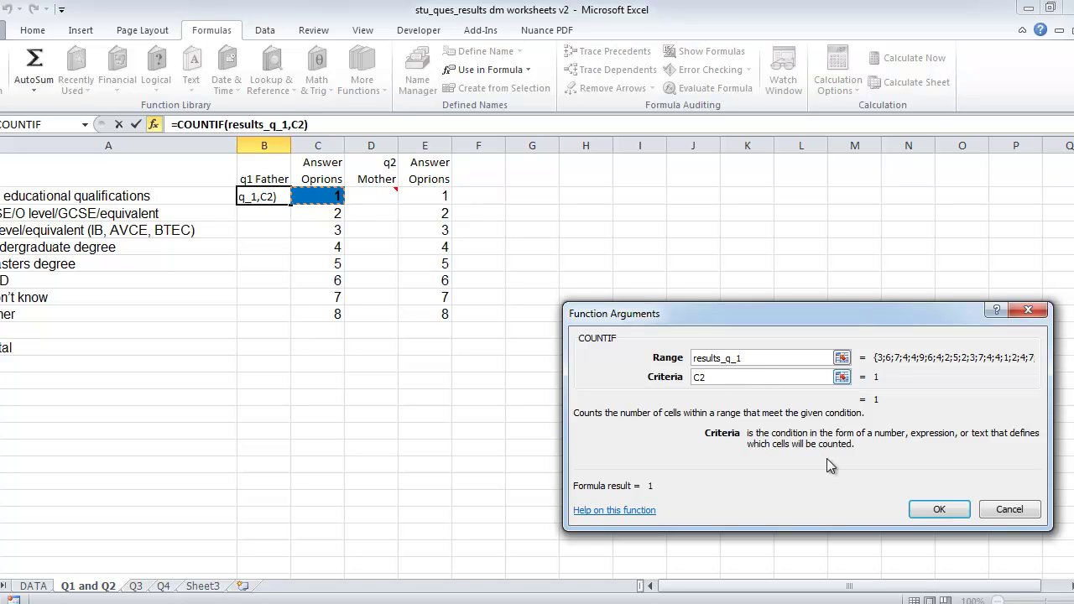
left_click(928, 509)
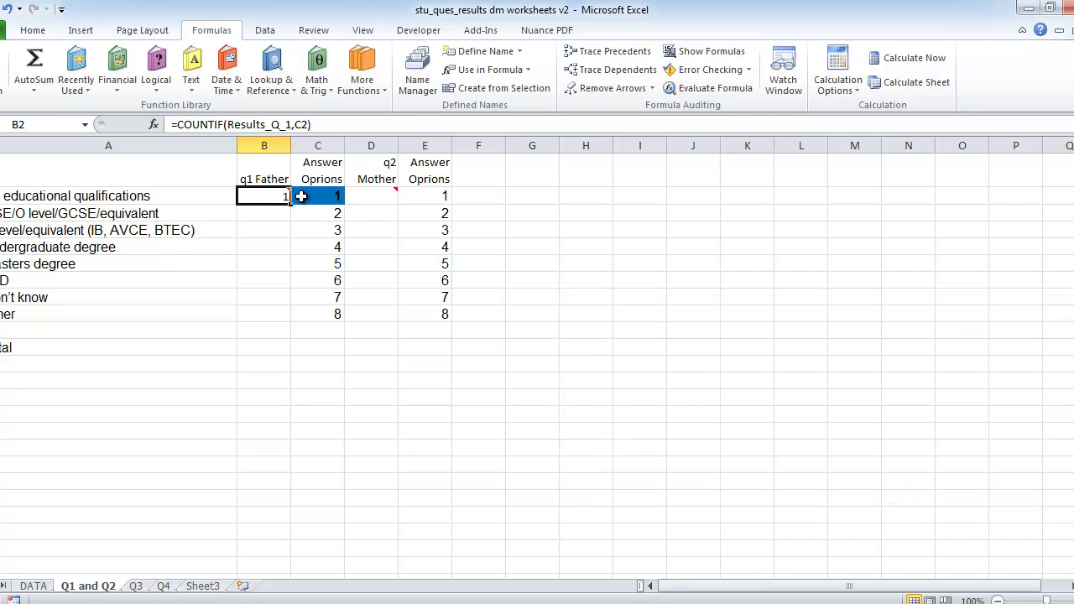
Fill the COUNTIF formula from B2 down to B9 for the remaining q1 Father answer options.
left_click(271, 214)
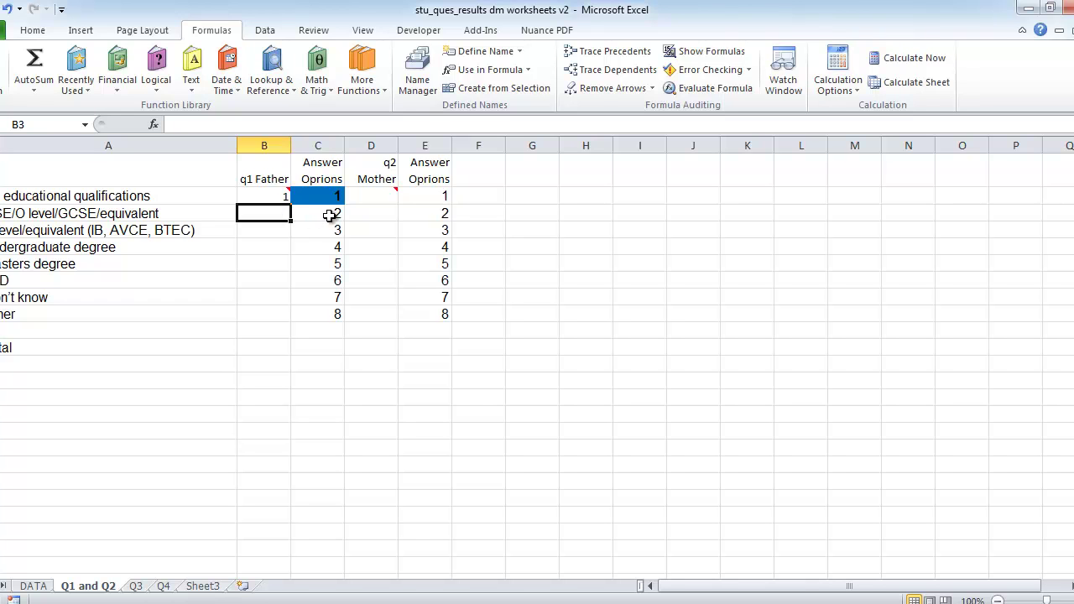
left_click(274, 227)
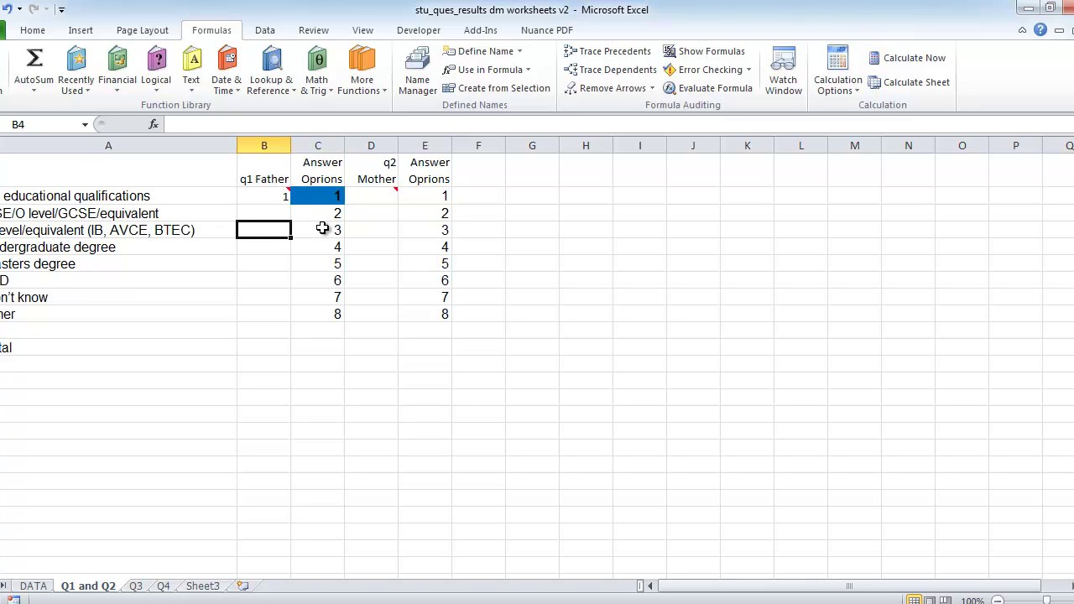
left_click(285, 196)
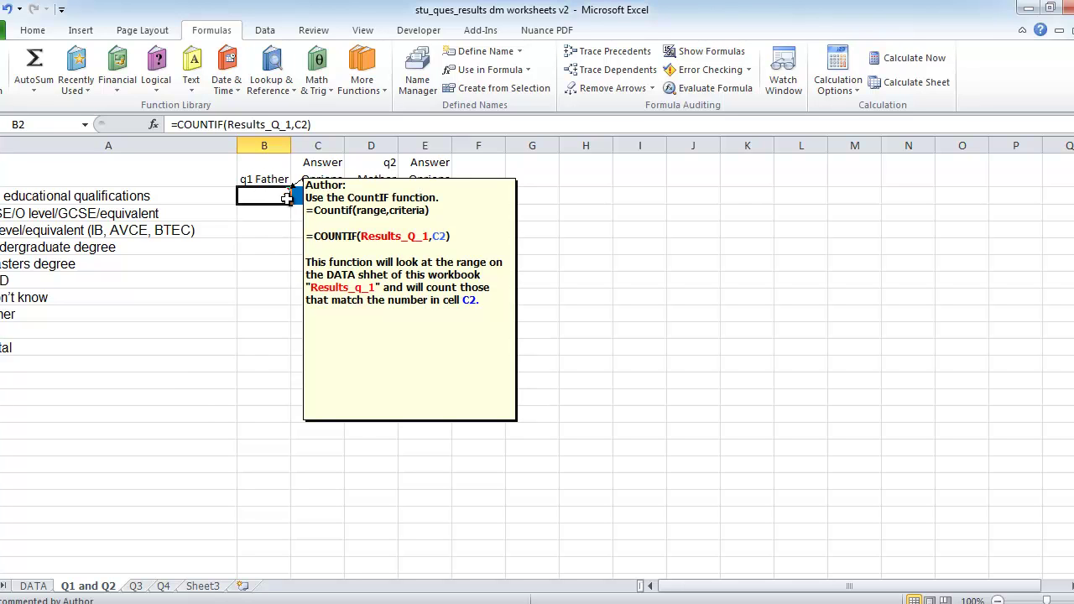
left_click_drag(290, 203, 286, 317)
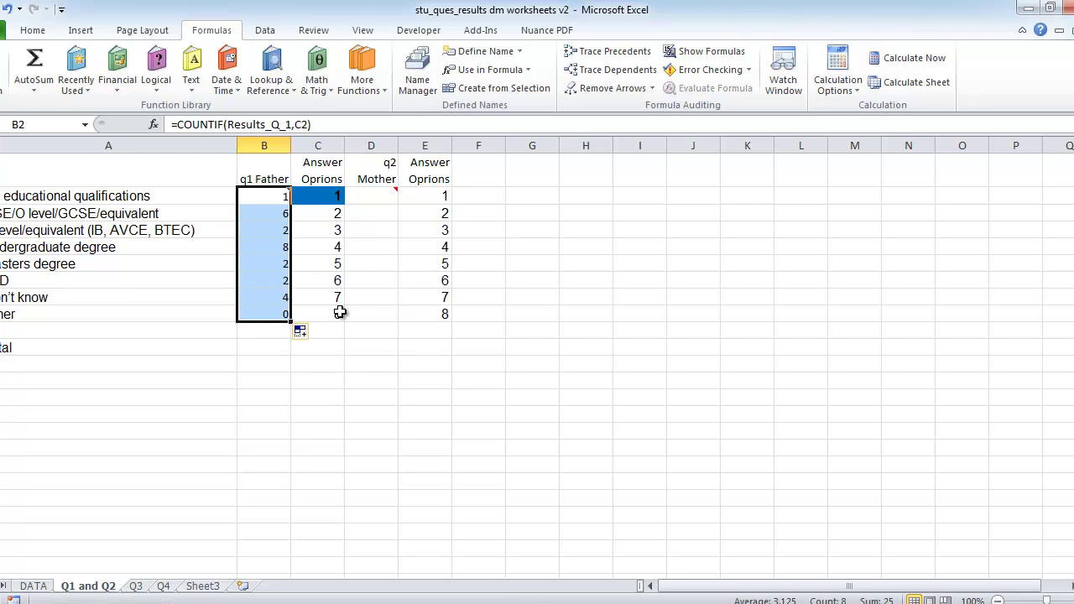
Check the q1 Father counts and their formulas in B2, B3, B4 and B9 against the qualification labels.
left_click(268, 196)
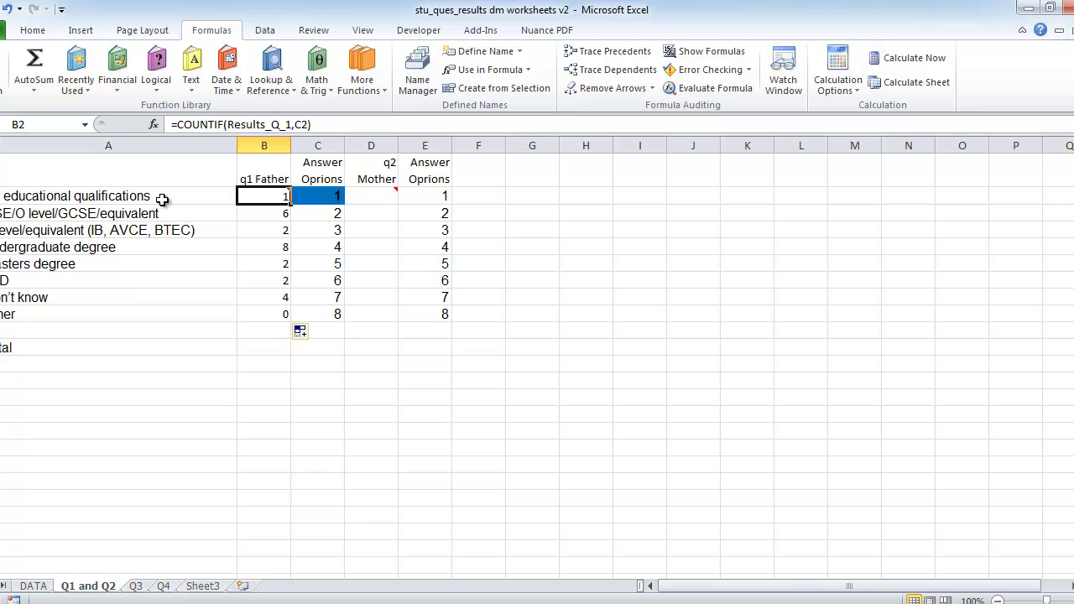
left_click(248, 216)
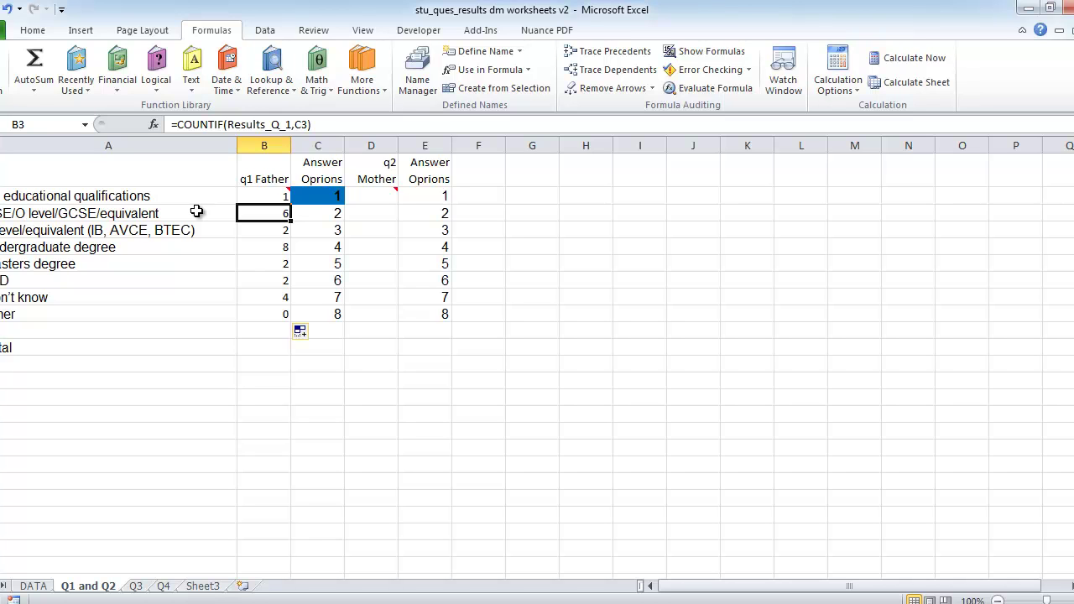
left_click(272, 230)
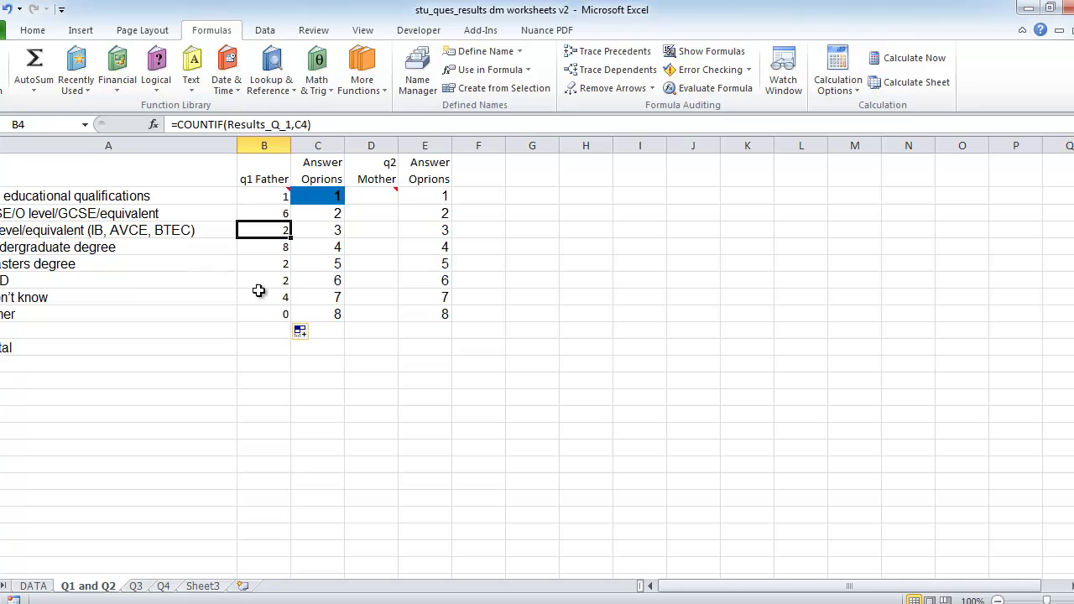
left_click(280, 314)
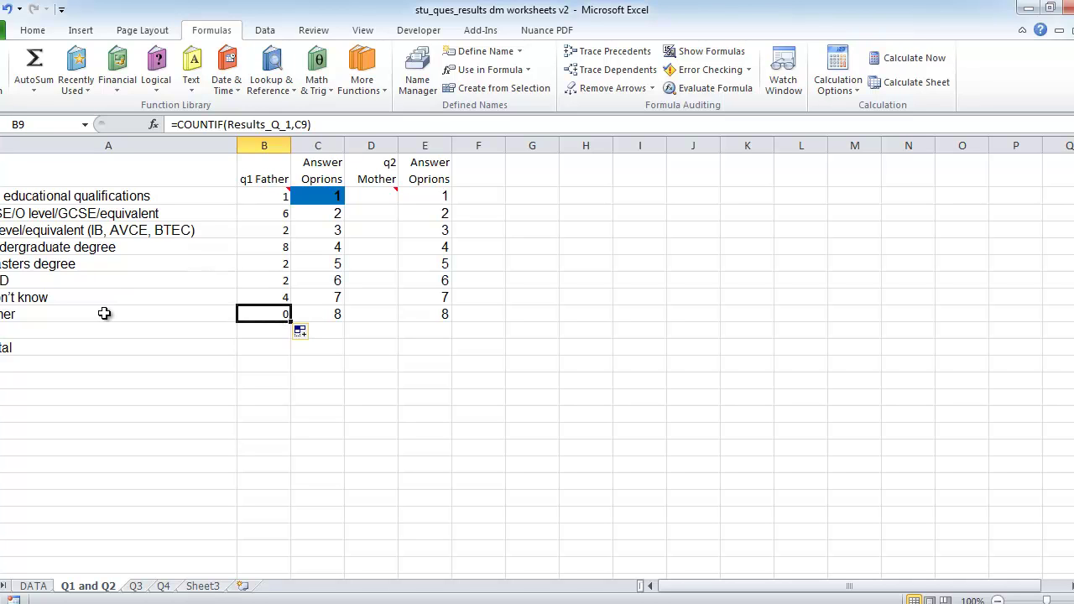
Total the q1 Father counts in B11 with a SUM of B2:B10.
left_click(270, 294)
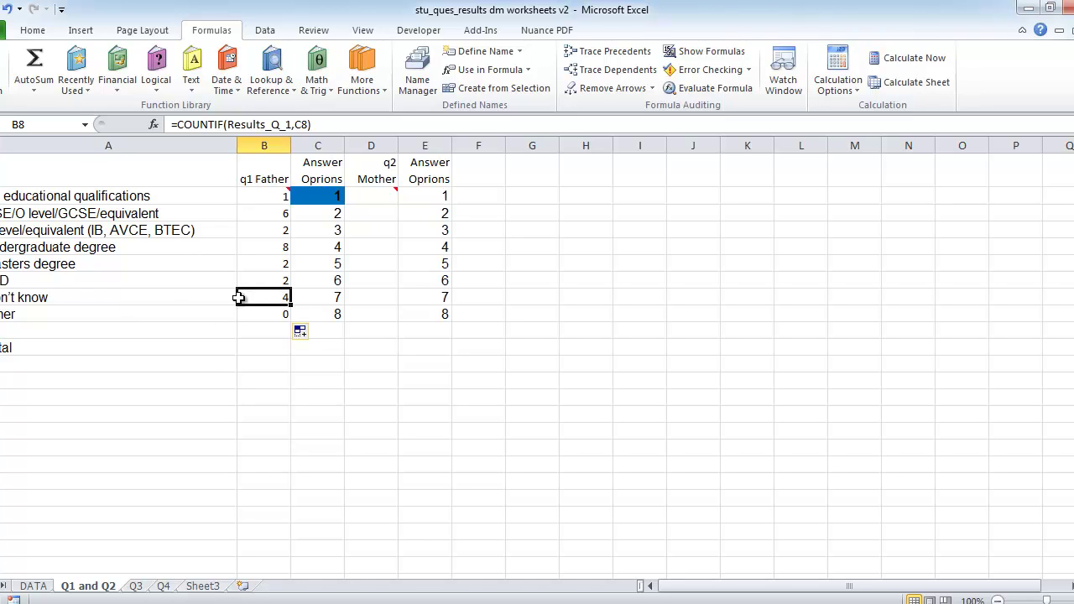
left_click(279, 347)
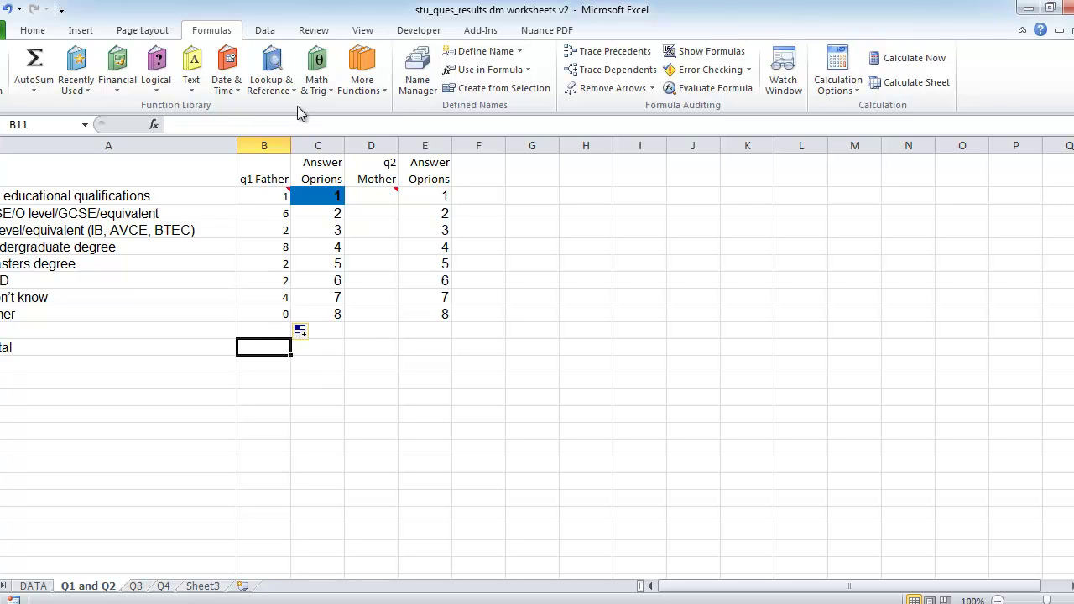
left_click(23, 34)
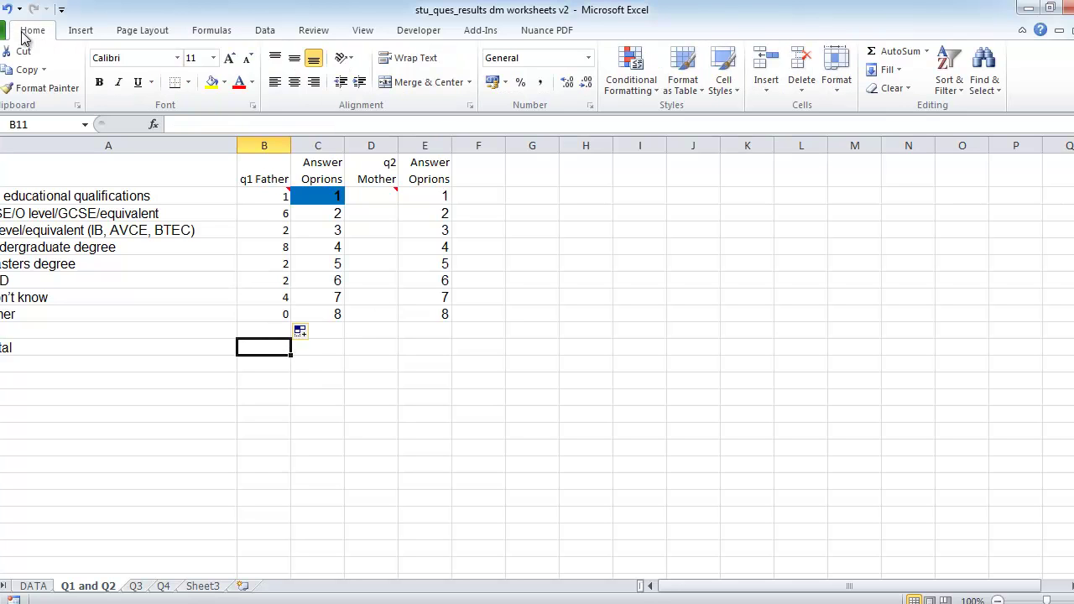
left_click(896, 50)
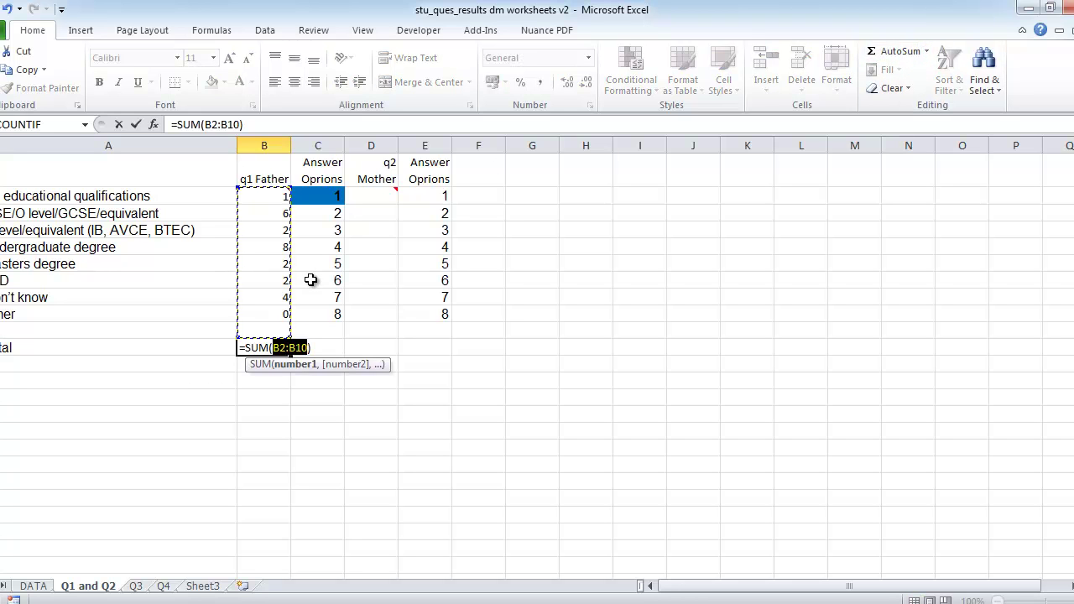
key("Return")
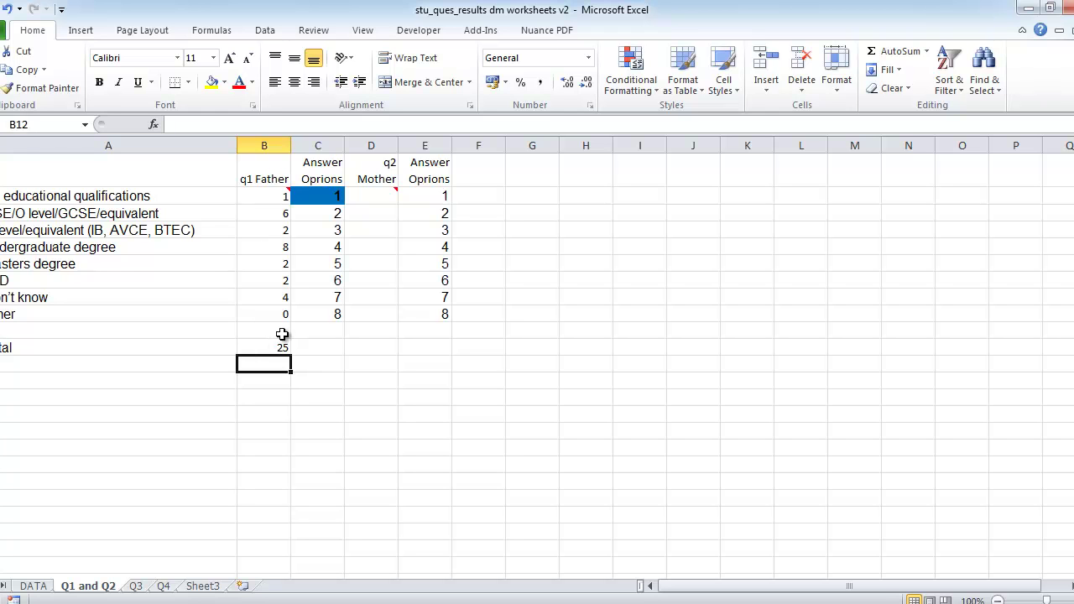
Compare the q1 Father total with the number of Results_Q_1 responses listed on the DATA sheet.
left_click(33, 585)
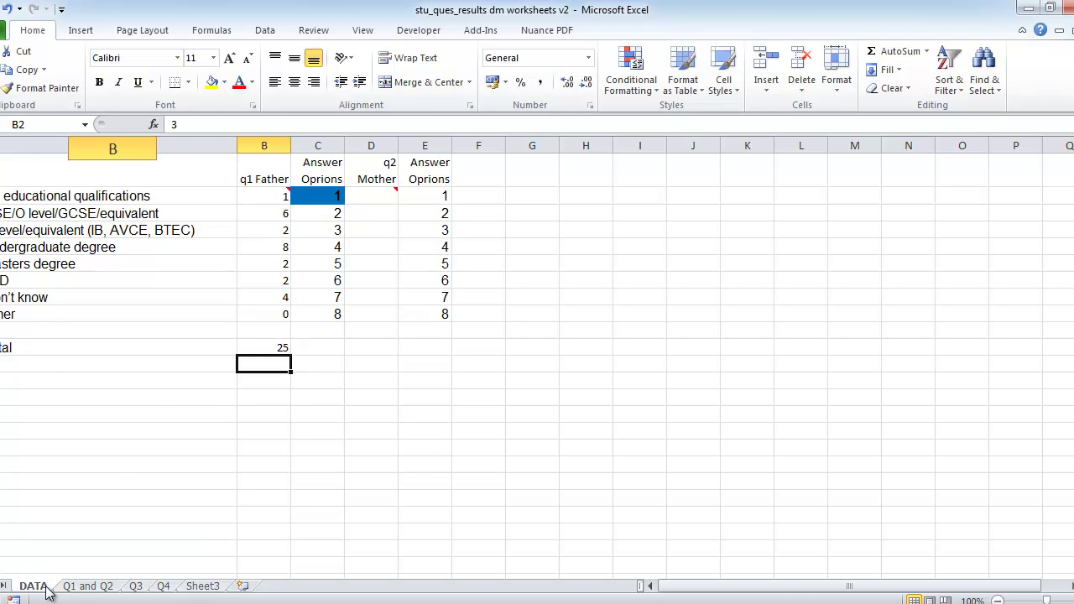
scroll(87, 529, "up", 4)
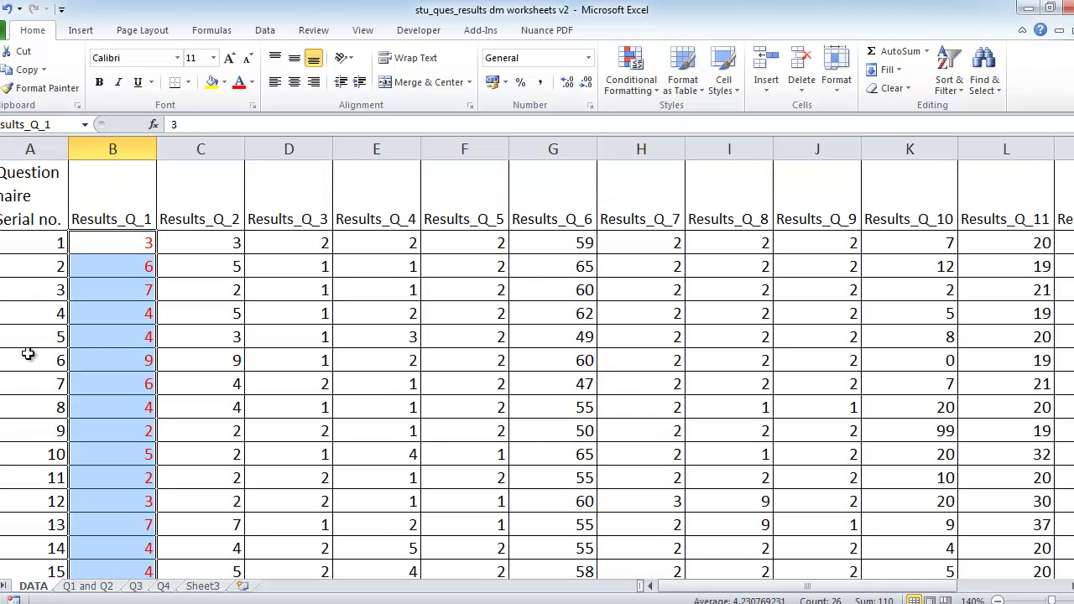
scroll(28, 360, "down", 3)
scroll(26, 469, "down", 2)
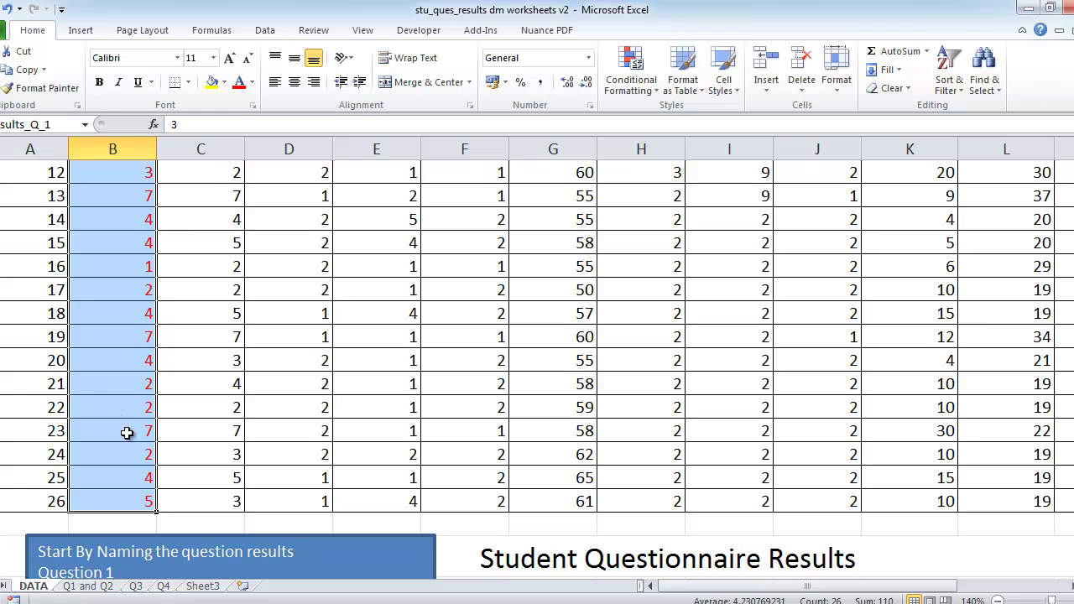
left_click(89, 586)
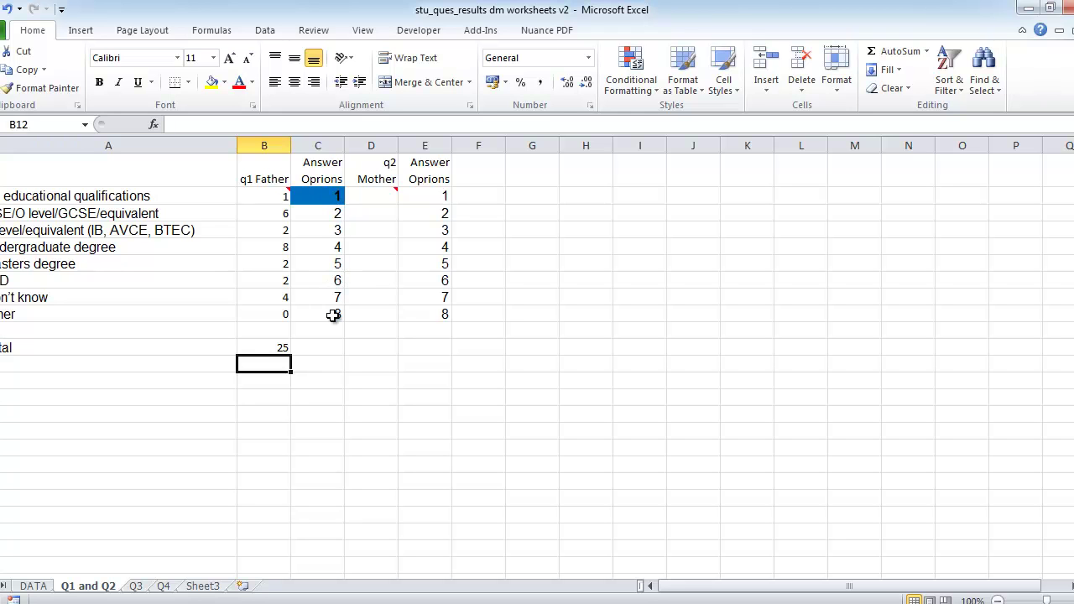
left_click(37, 586)
scroll(121, 233, "up", 3)
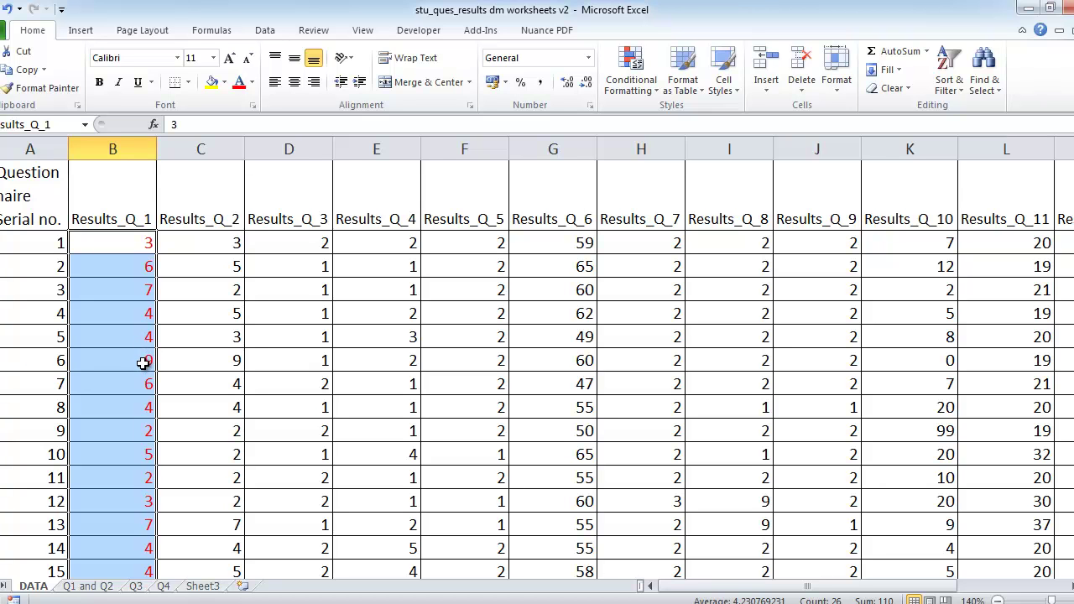
Check questionnaire 6's Results_Q_1 answer against the Q1 options in the Student_ques Word document, and return to the Excel DATA sheet.
left_click(139, 362)
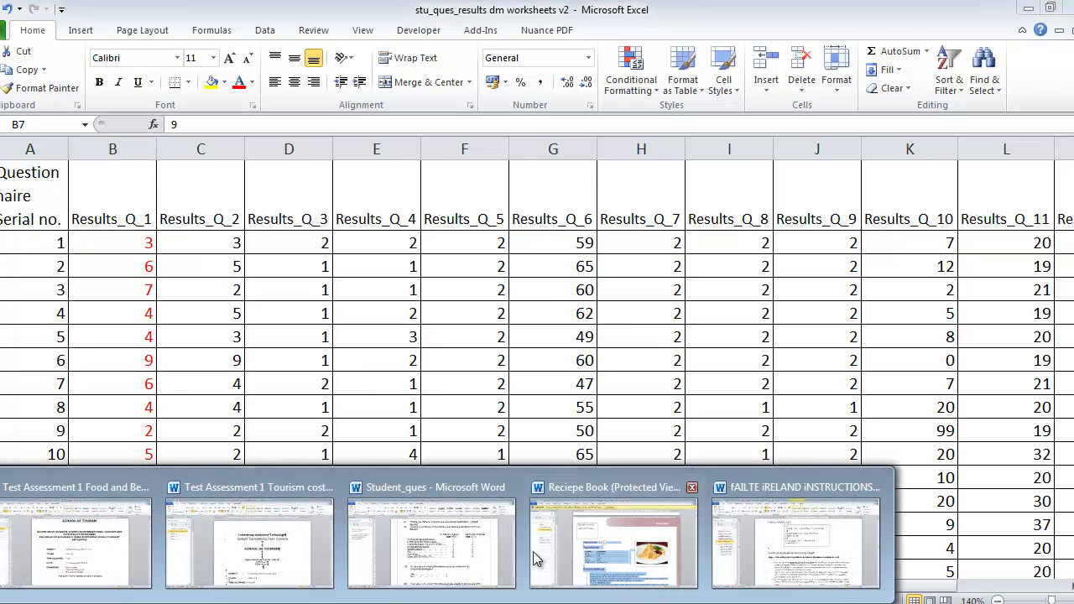
left_click(455, 553)
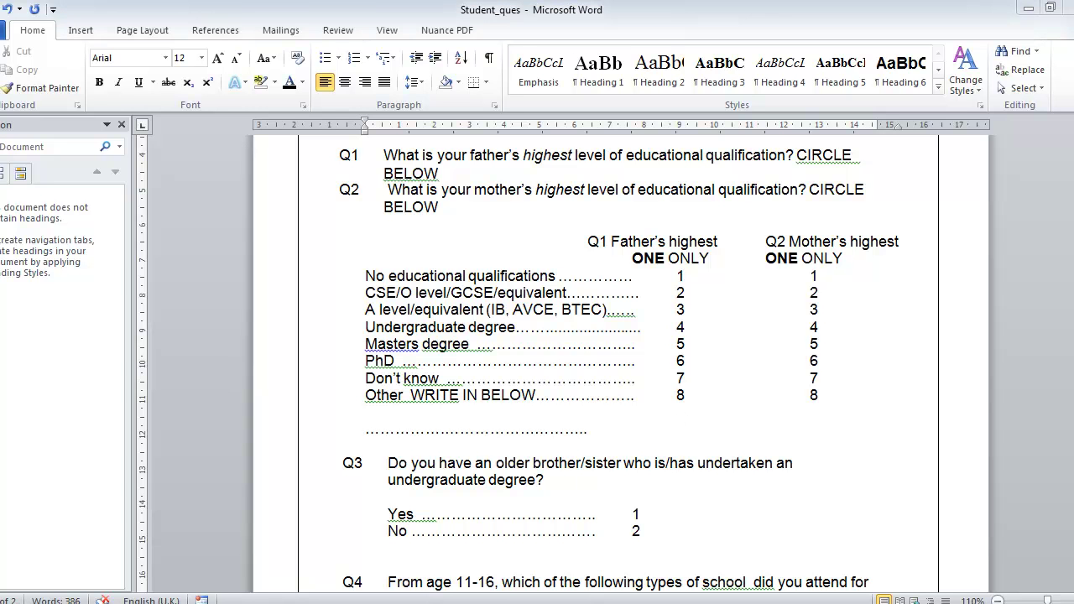
left_click(317, 576)
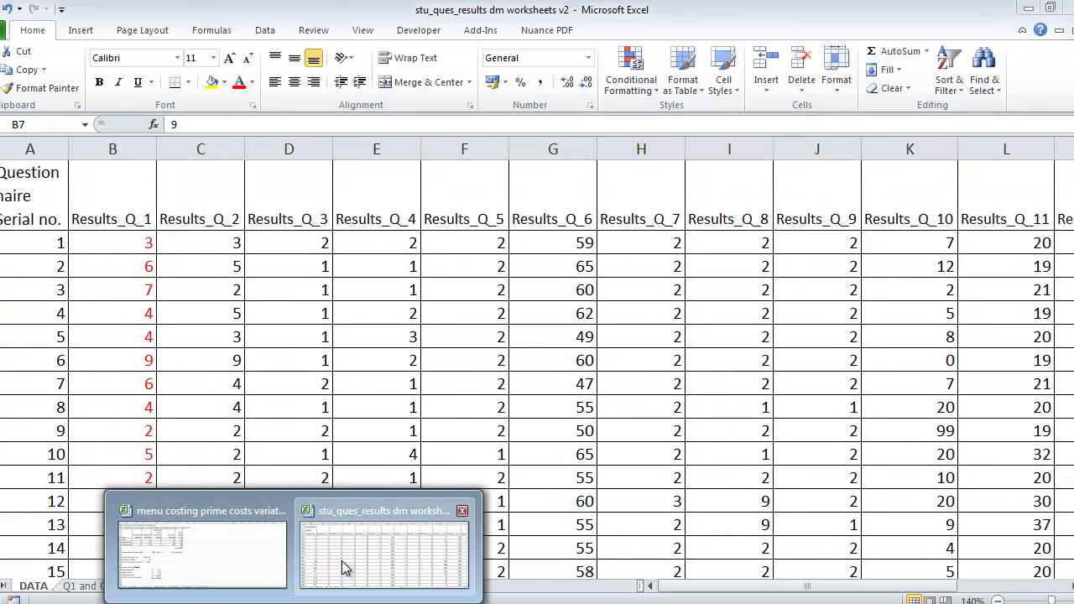
left_click(55, 360)
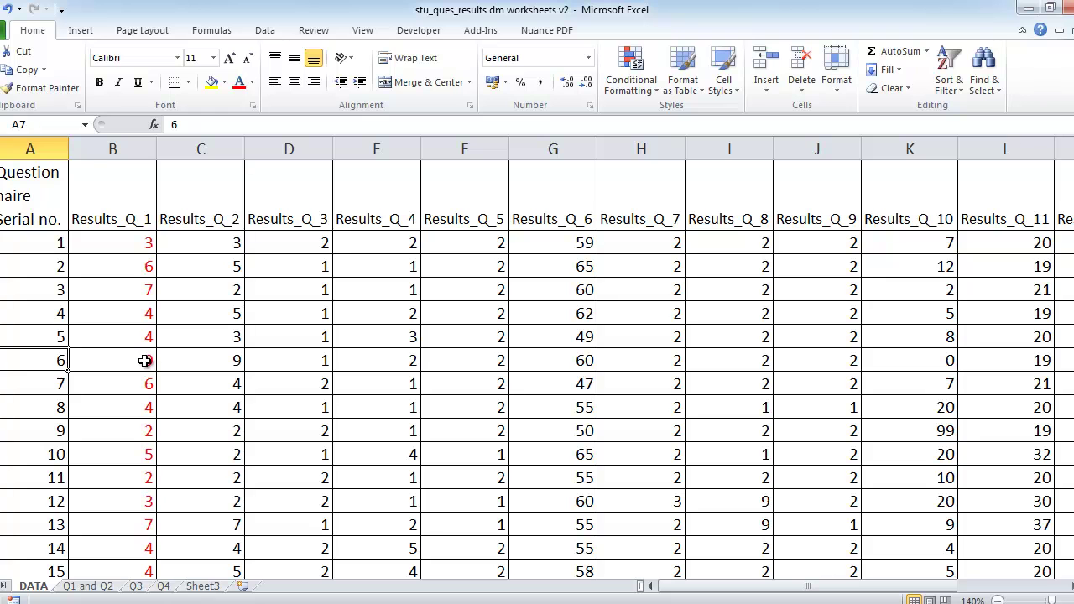
Insert the COUNTIF function in D2 under q2 Mother on the Q1 and Q2 sheet.
left_click(109, 585)
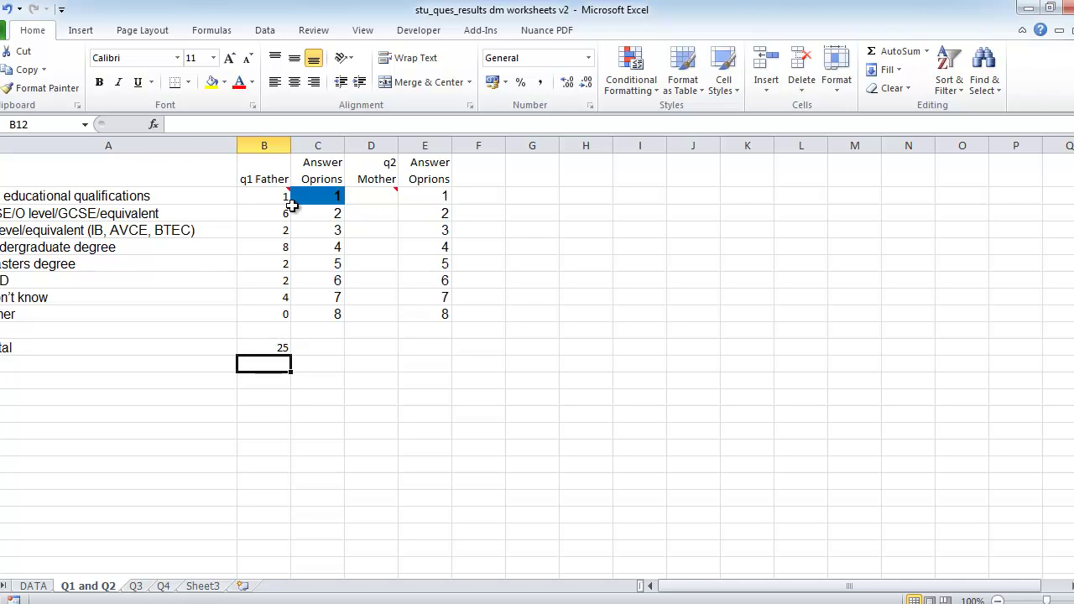
left_click(369, 197)
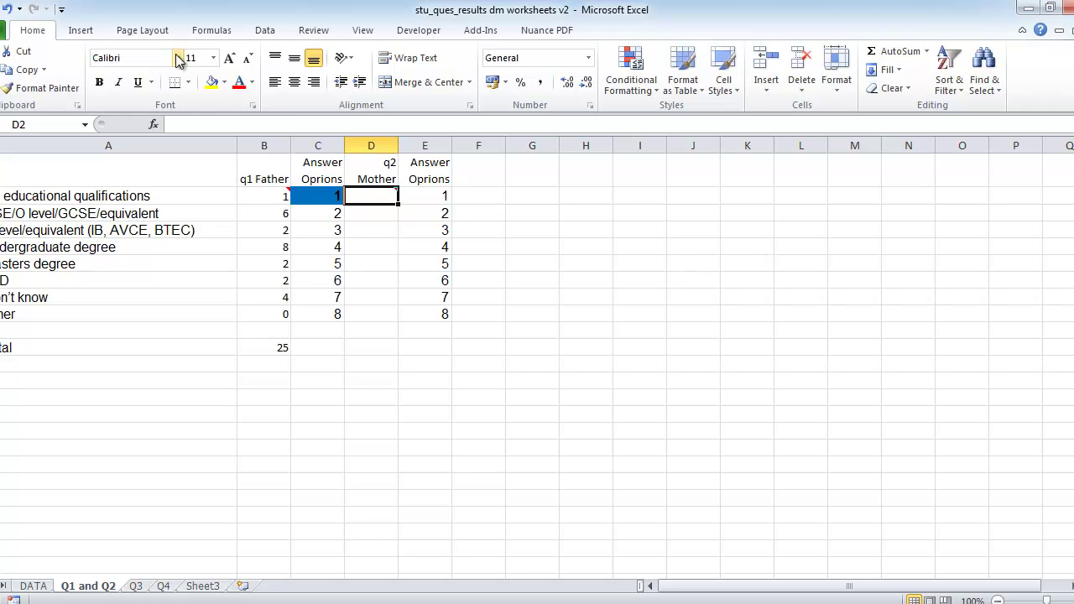
left_click(154, 125)
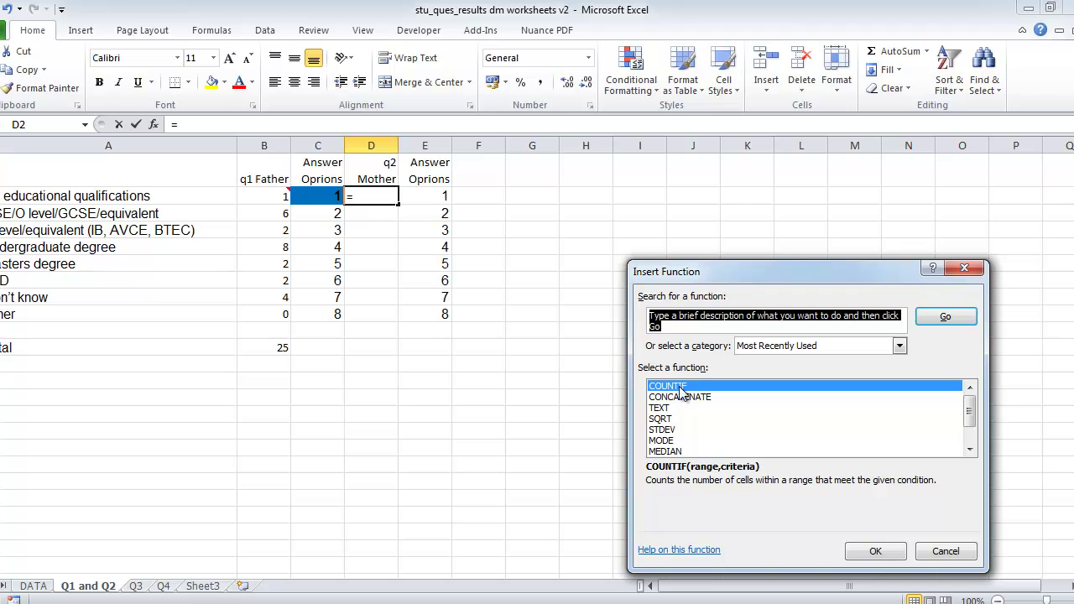
left_click(874, 551)
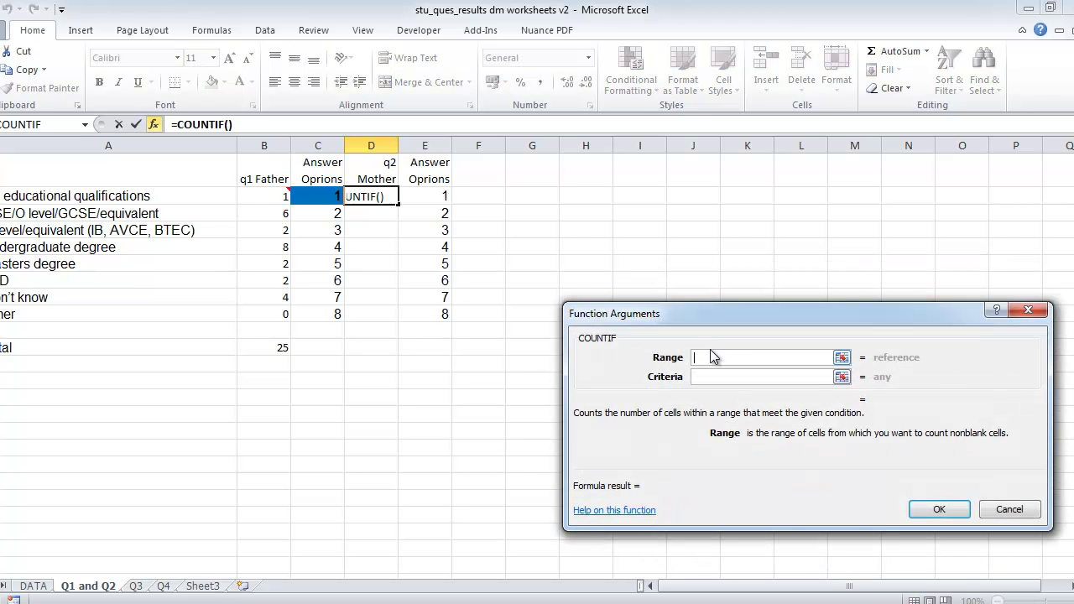
Complete the COUNTIF with results_q_2 as the range and E2 as the criteria, and fill it down from D2 to D9.
type("result")
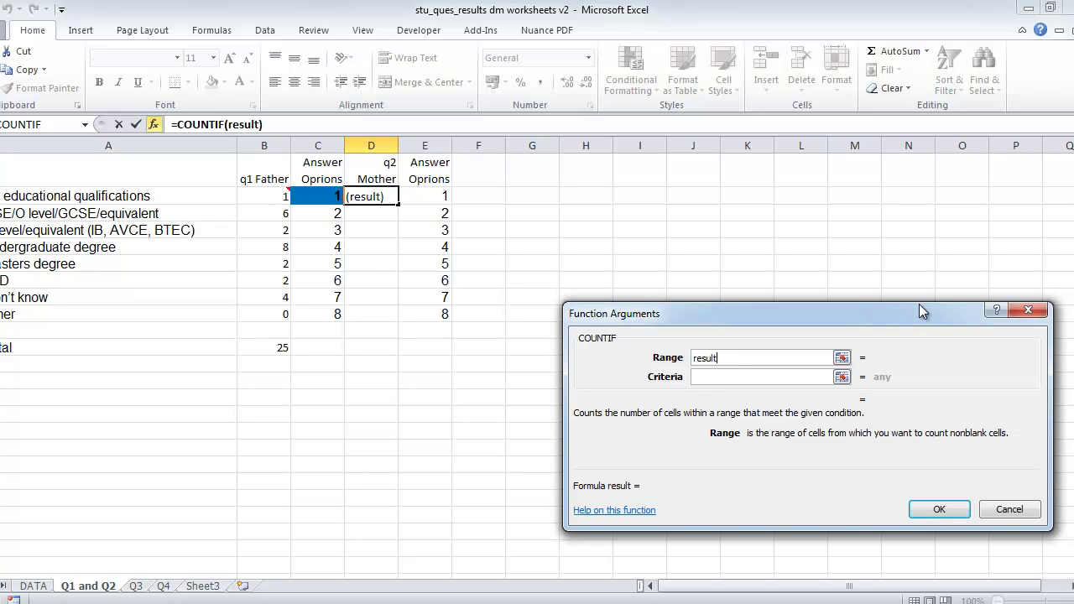
type("s_q_2")
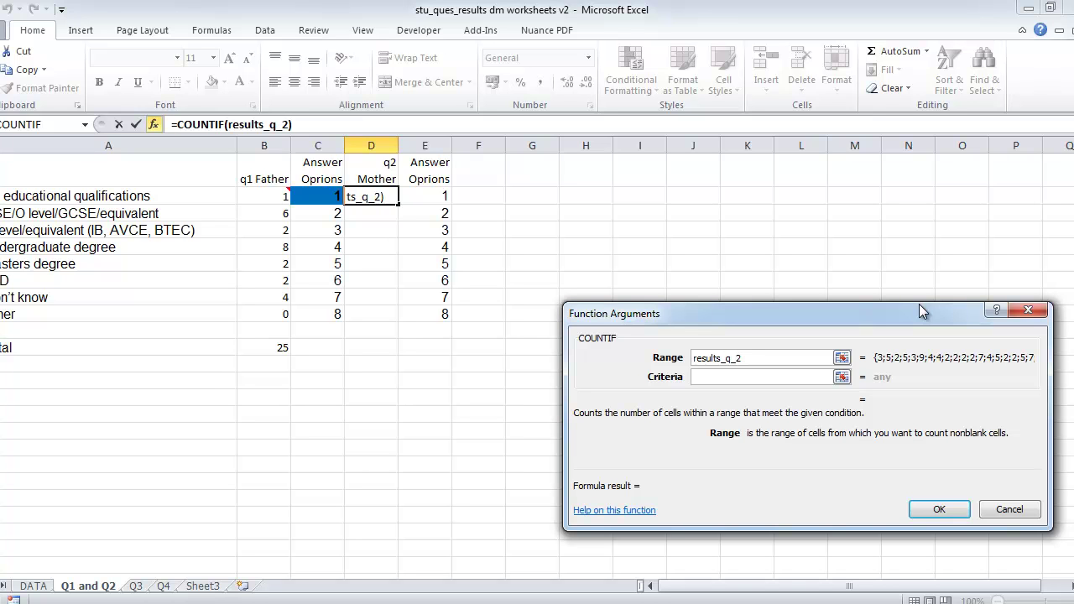
left_click(789, 376)
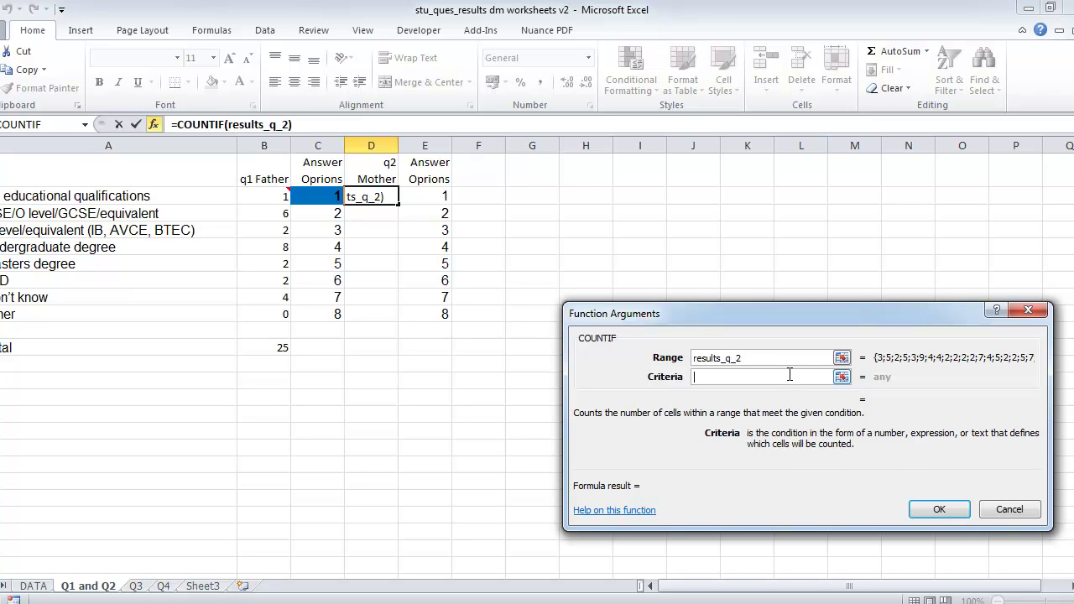
left_click(445, 194)
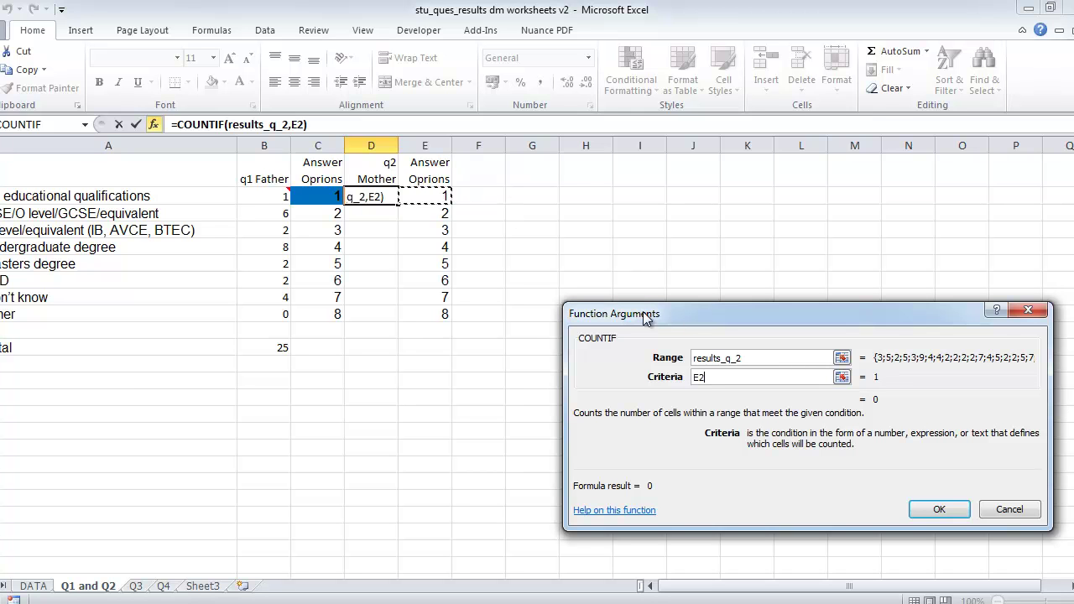
left_click(939, 509)
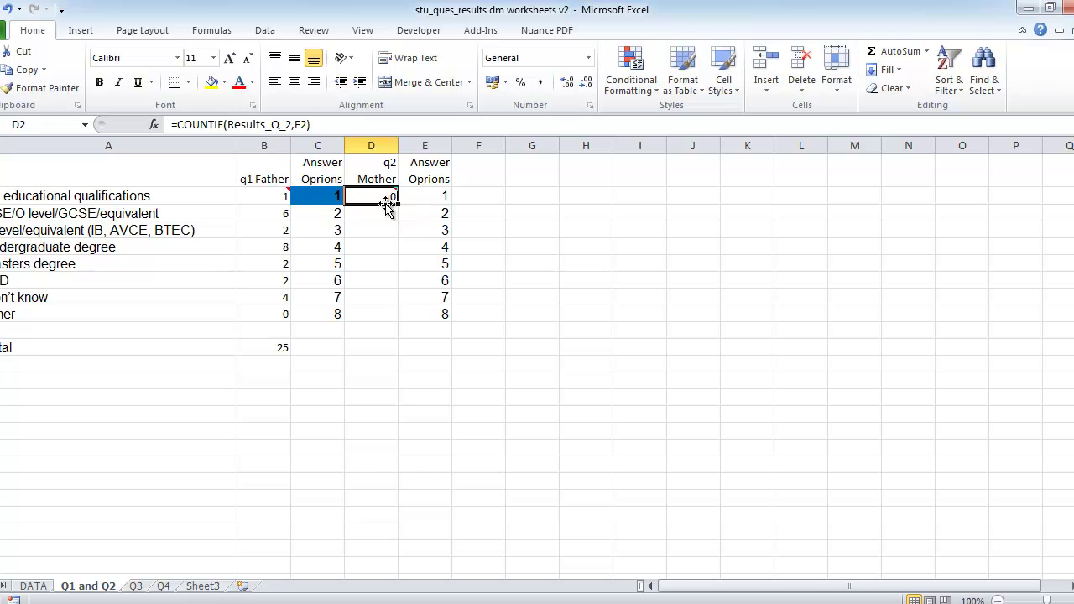
left_click_drag(400, 204, 400, 320)
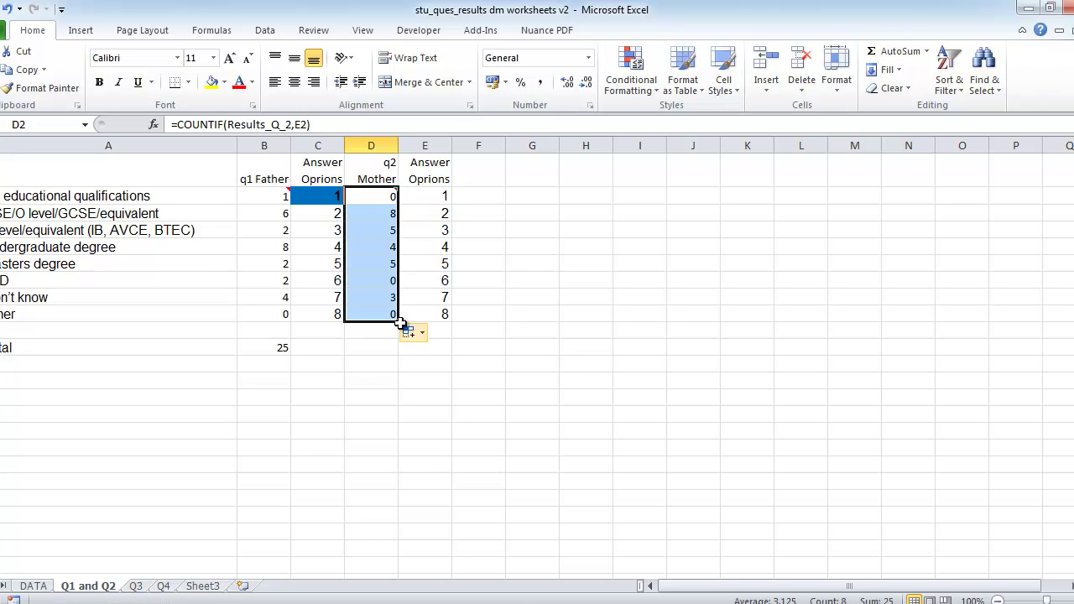
left_click(506, 387)
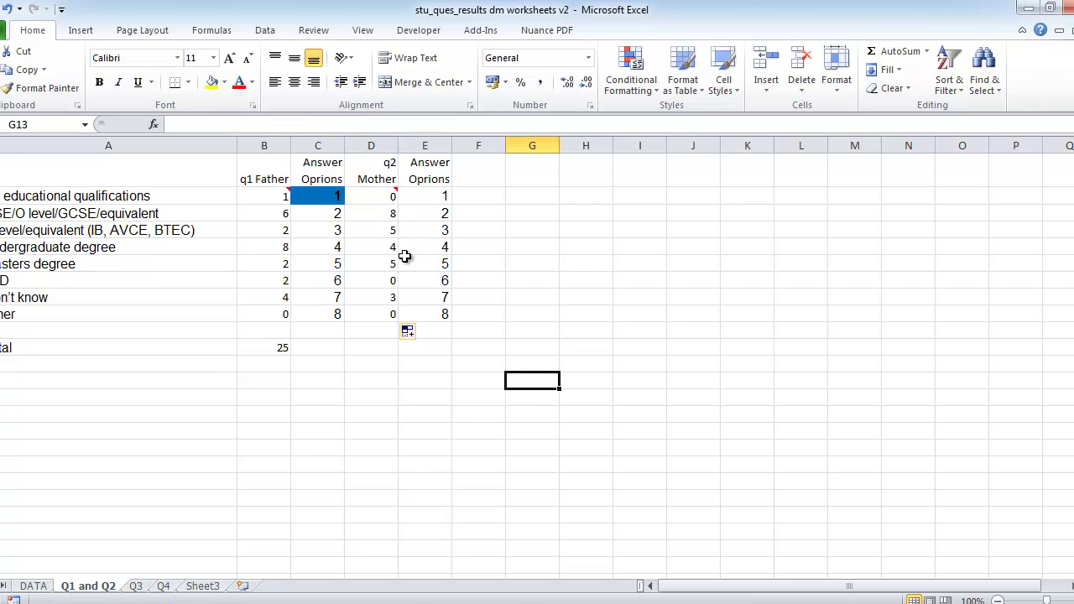
Copy the SUM formula from B11 across to D11 and clear the unneeded total in C11.
left_click(284, 354)
left_click_drag(286, 357, 386, 352)
left_click(337, 350)
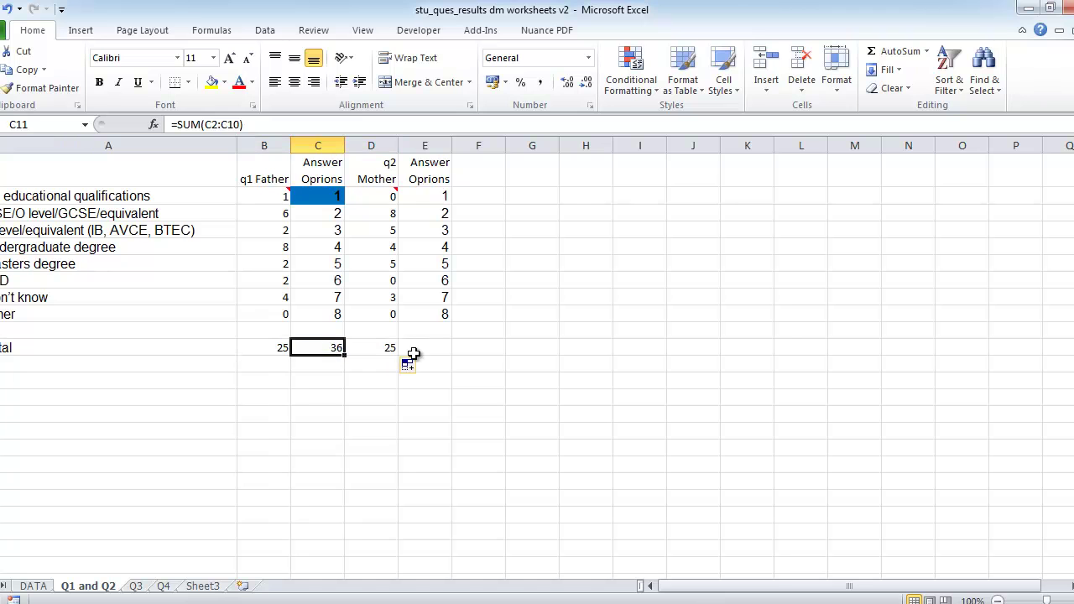
key("Delete")
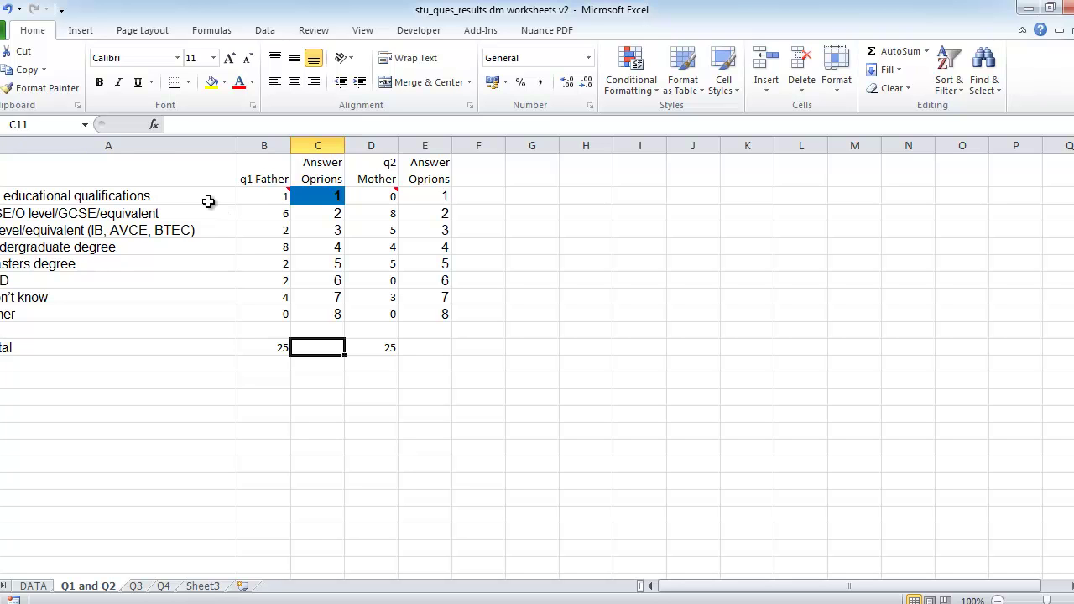
Insert a 2-D clustered column chart of the q1 Father counts from A1:B9 and move it below the Total row.
left_click_drag(91, 162, 255, 311)
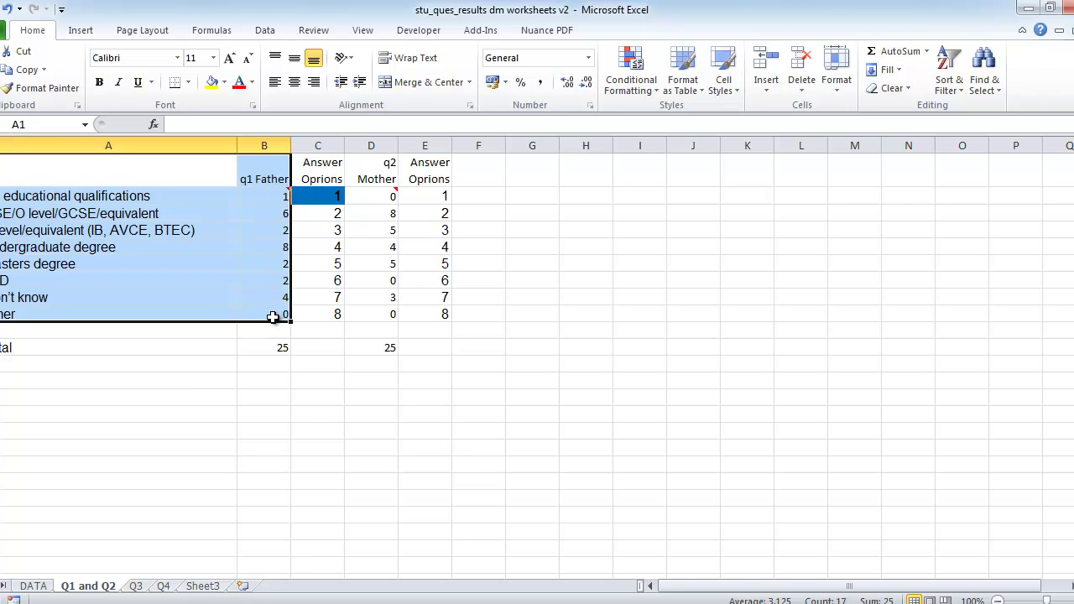
left_click(83, 30)
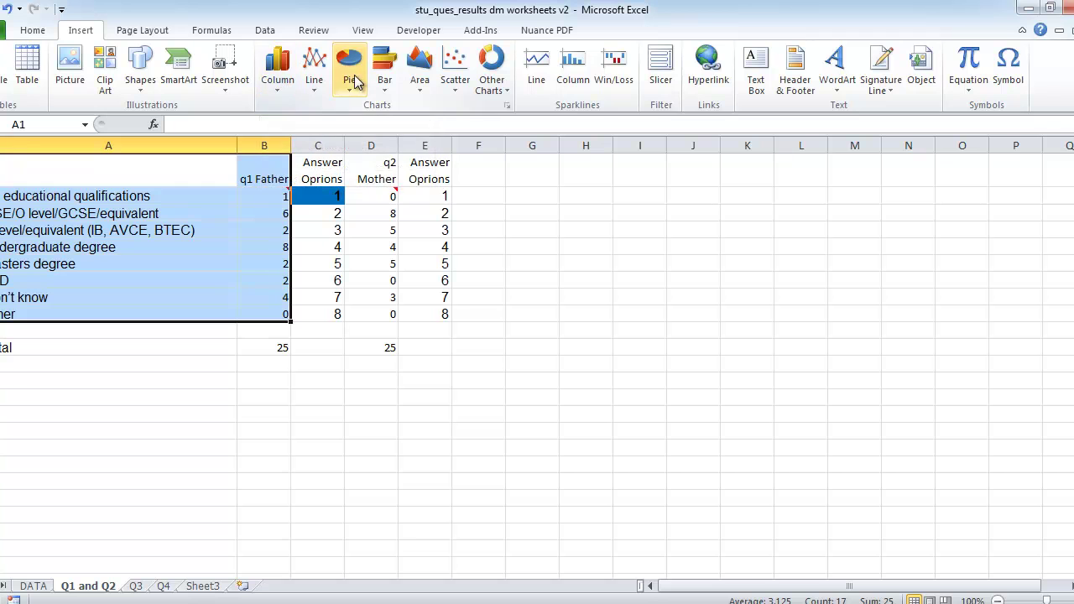
left_click(282, 84)
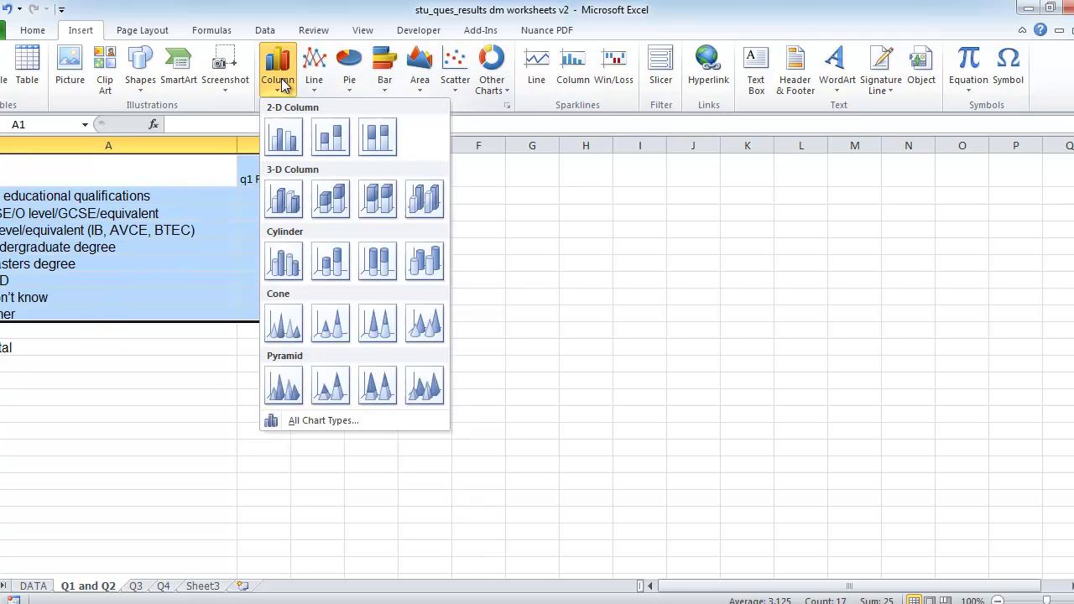
left_click(283, 137)
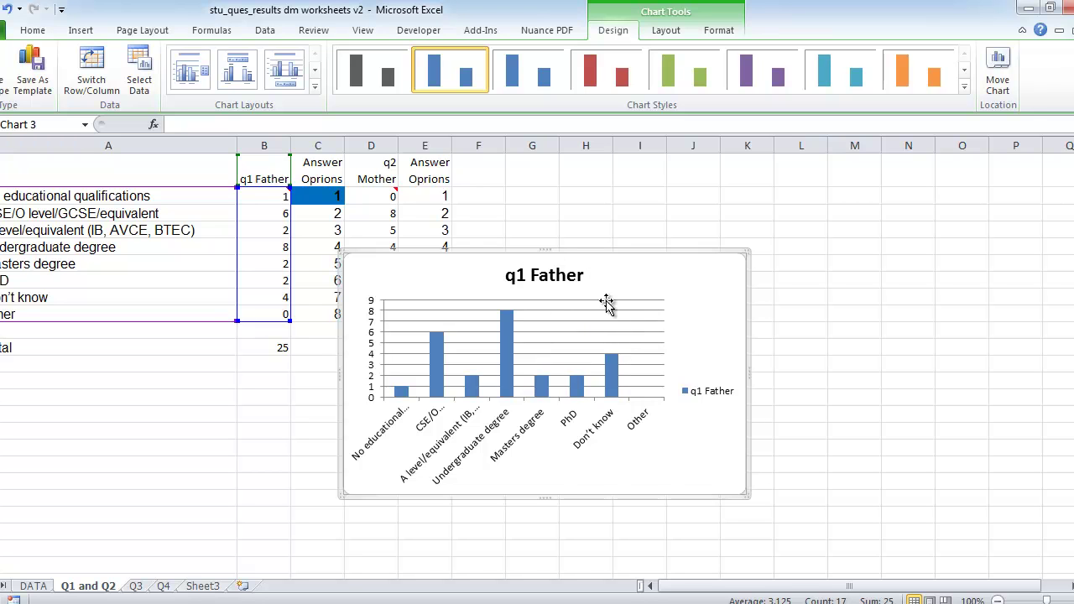
left_click_drag(698, 267, 323, 380)
left_click_drag(344, 374, 344, 376)
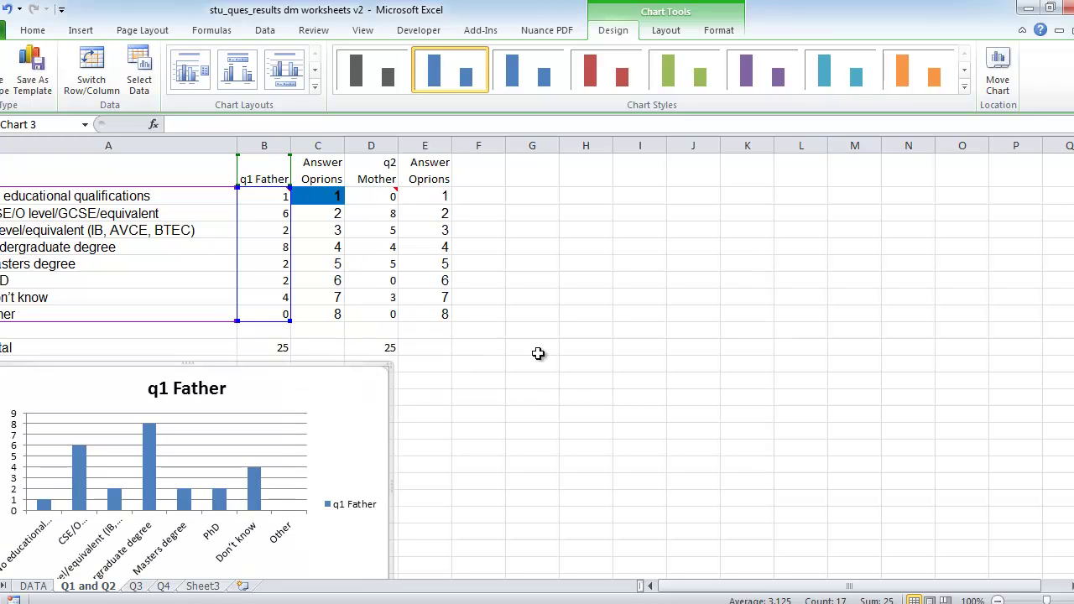
left_click(568, 367)
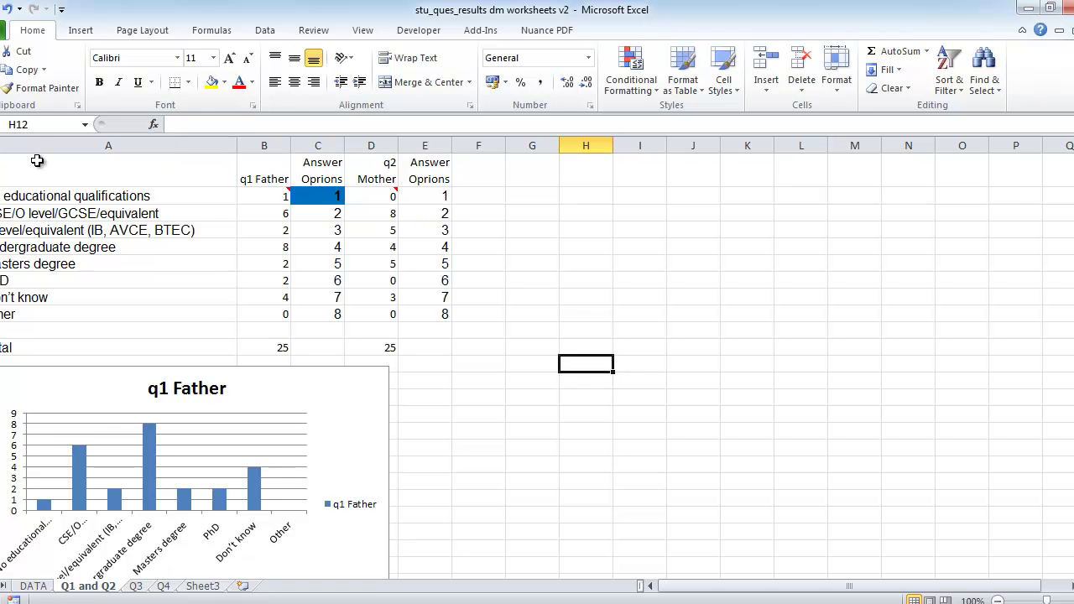
Insert a 2-D clustered column chart of the q2 Mother counts from A1:A9 and D1:D9, and place it beside the q1 Father chart.
left_click_drag(374, 196, 374, 288)
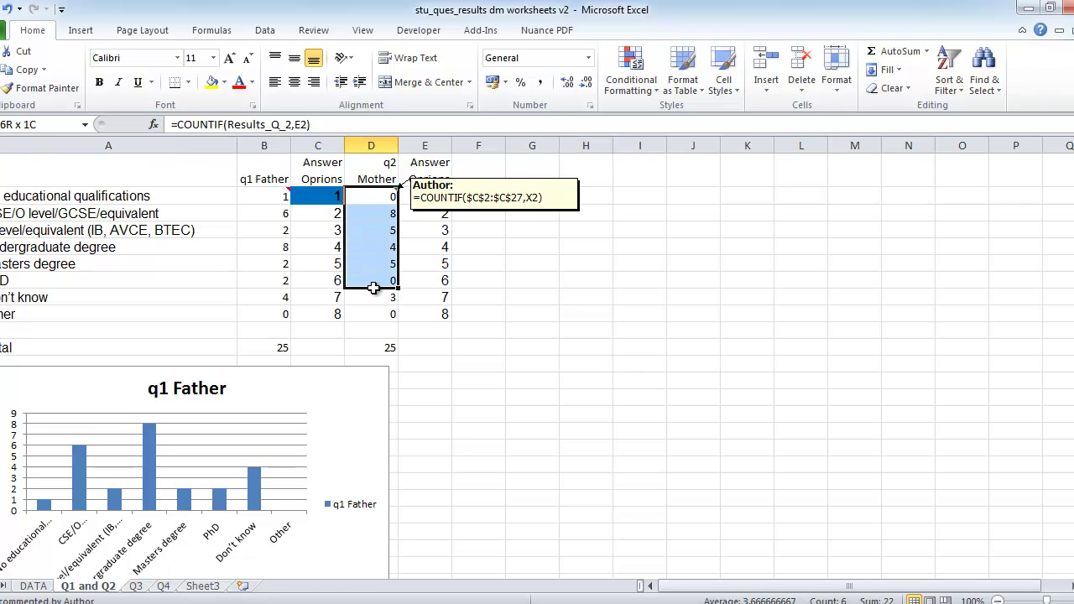
left_click_drag(101, 168, 126, 312)
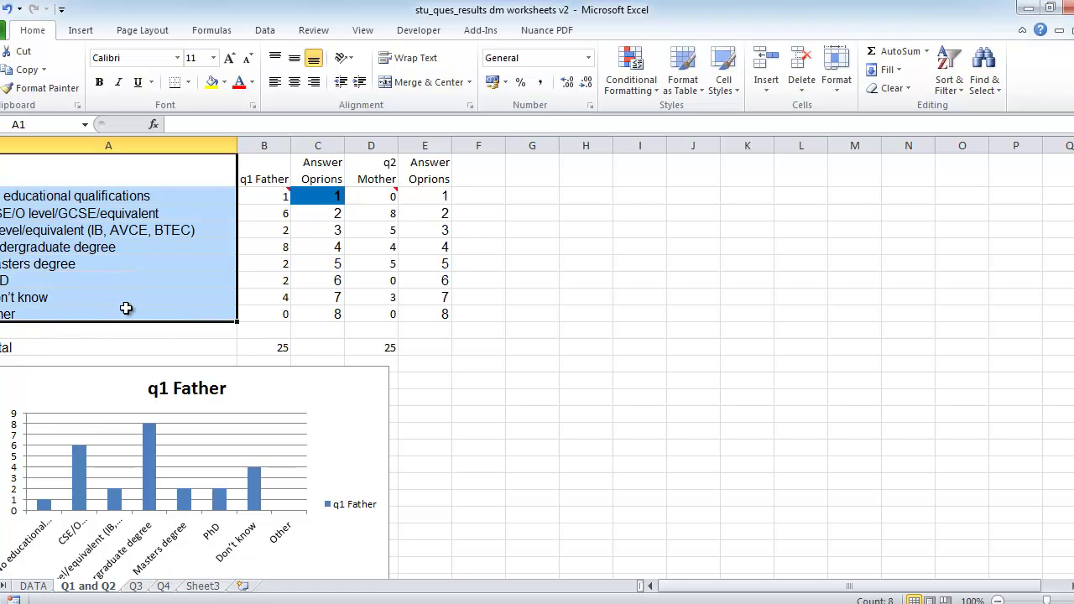
left_click(155, 166)
left_click_drag(142, 166, 125, 307)
left_click_drag(379, 163, 393, 312)
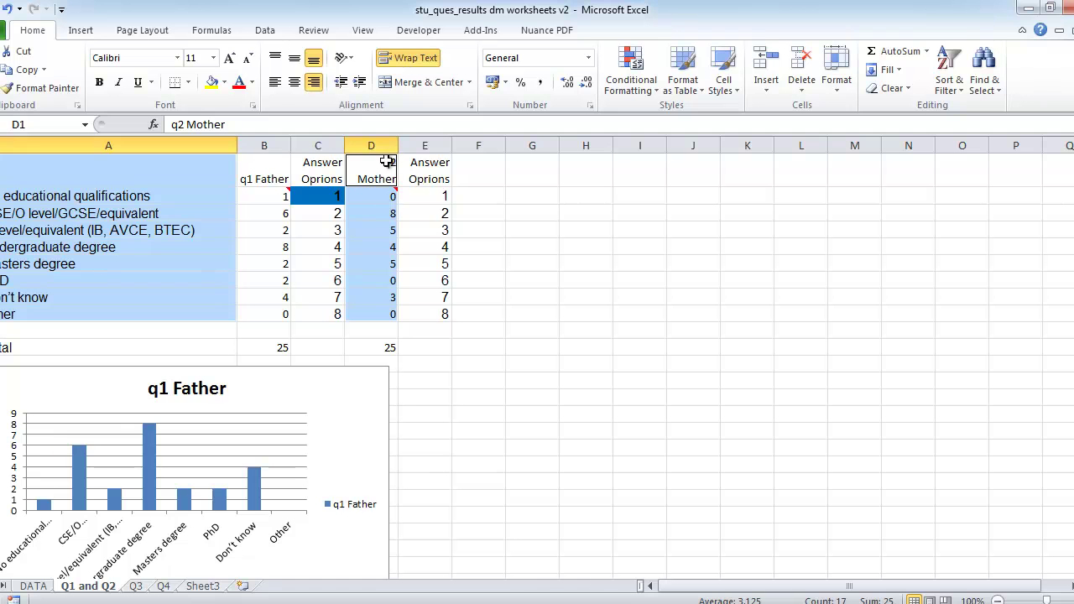
left_click(81, 30)
left_click(285, 77)
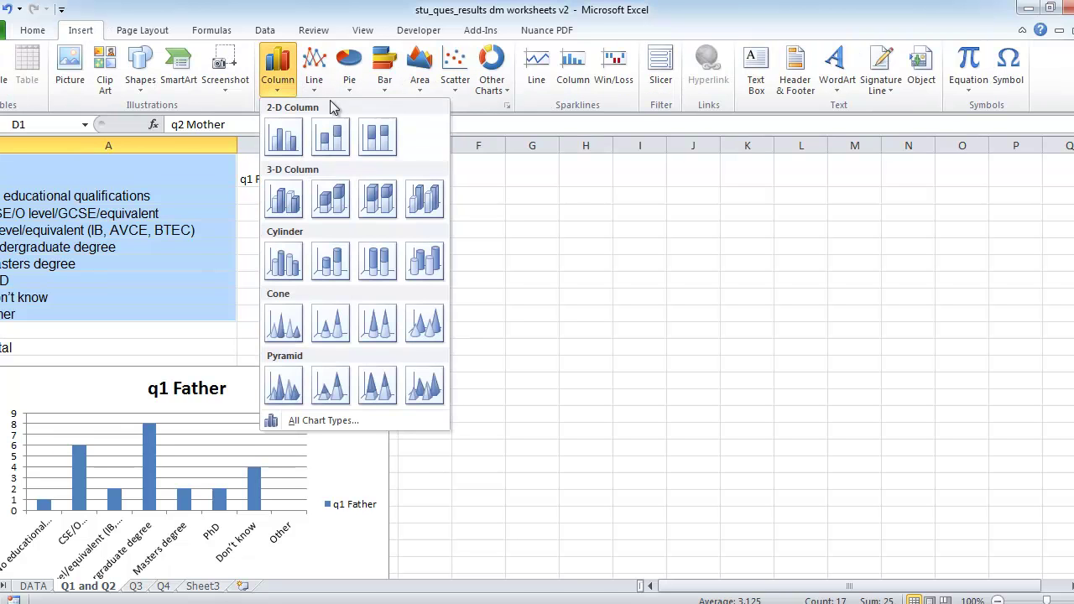
left_click(285, 137)
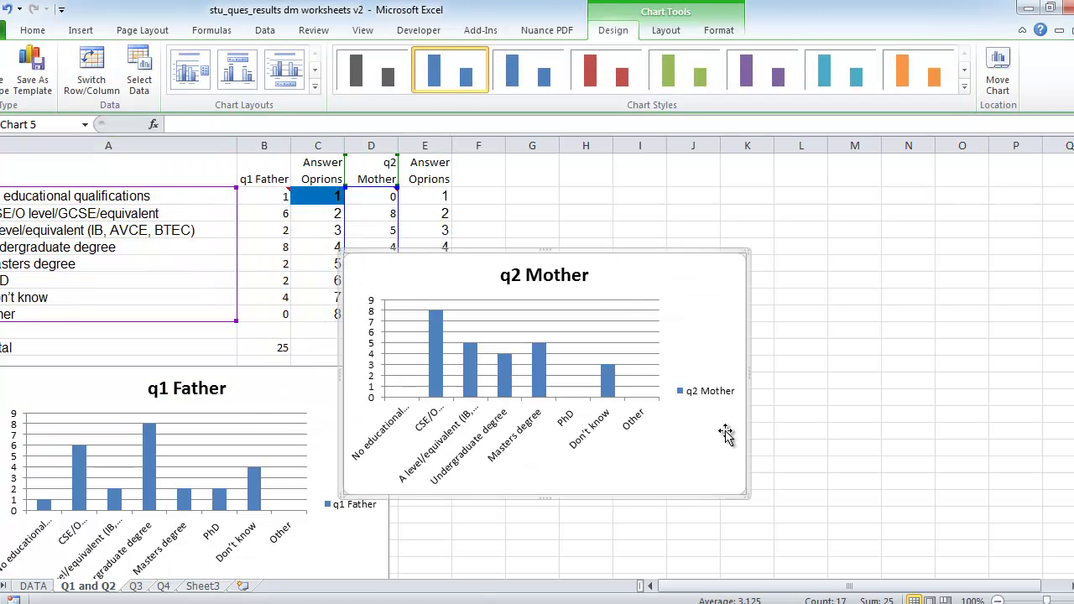
left_click_drag(730, 477, 892, 371)
left_click_drag(662, 450, 729, 558)
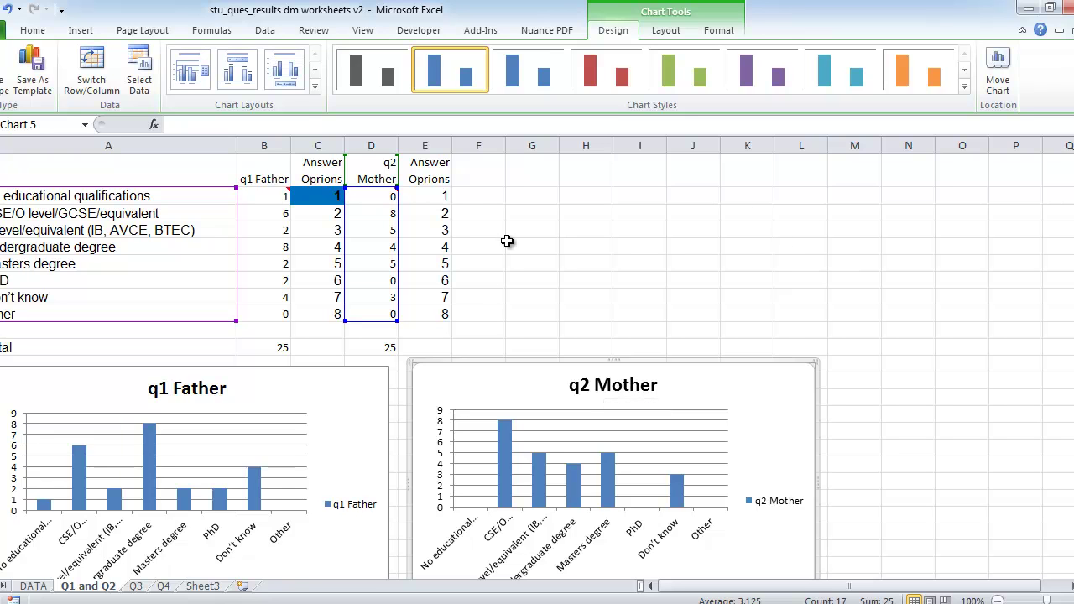
Go to the Q3 sheet and check question 3's wording and answer options in the Student_ques Word document, returning to the workbook.
left_click(136, 586)
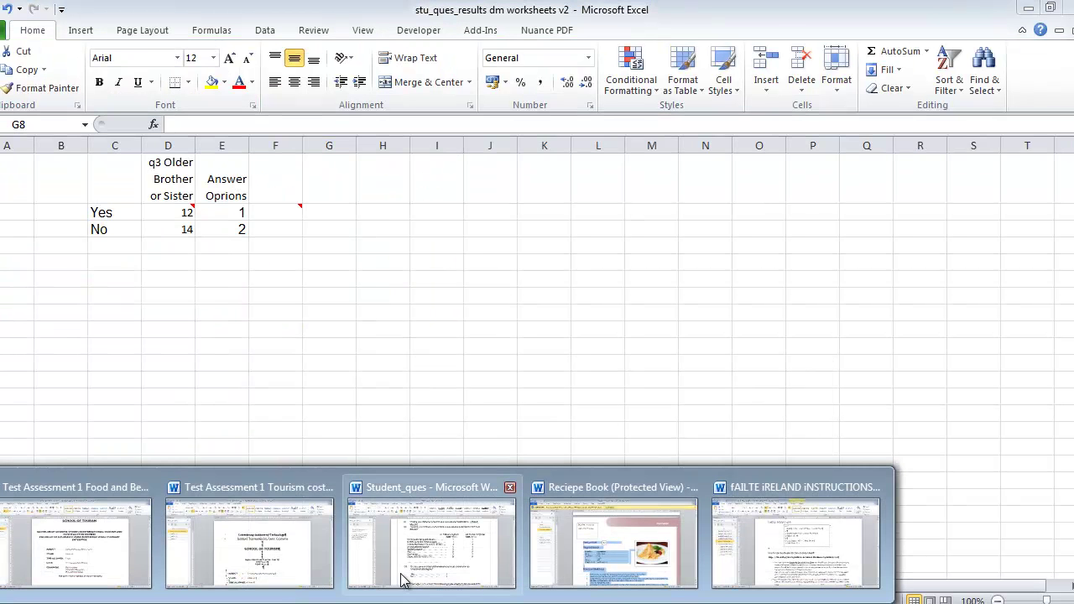
left_click(407, 579)
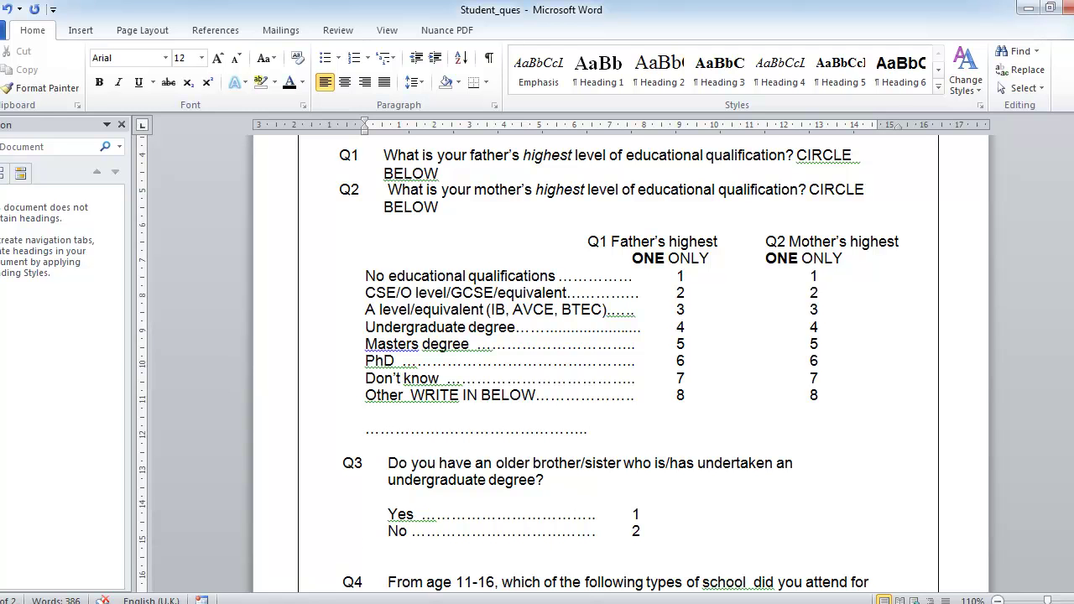
left_click(336, 544)
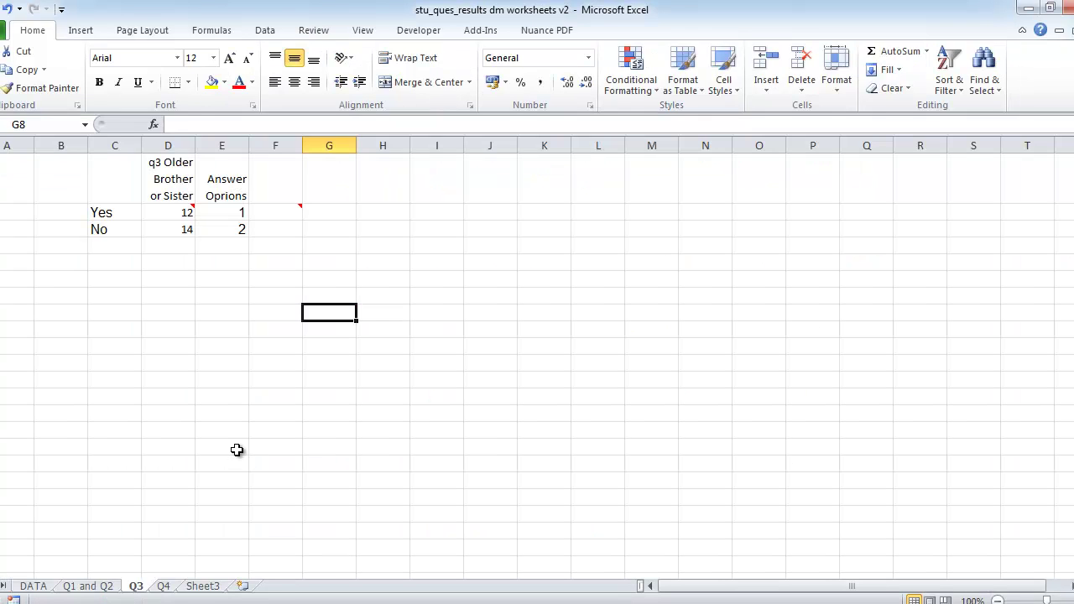
Clear the existing q3 Older Brother or Sister counts from D2:D4 on the Q3 sheet.
left_click_drag(182, 212, 182, 251)
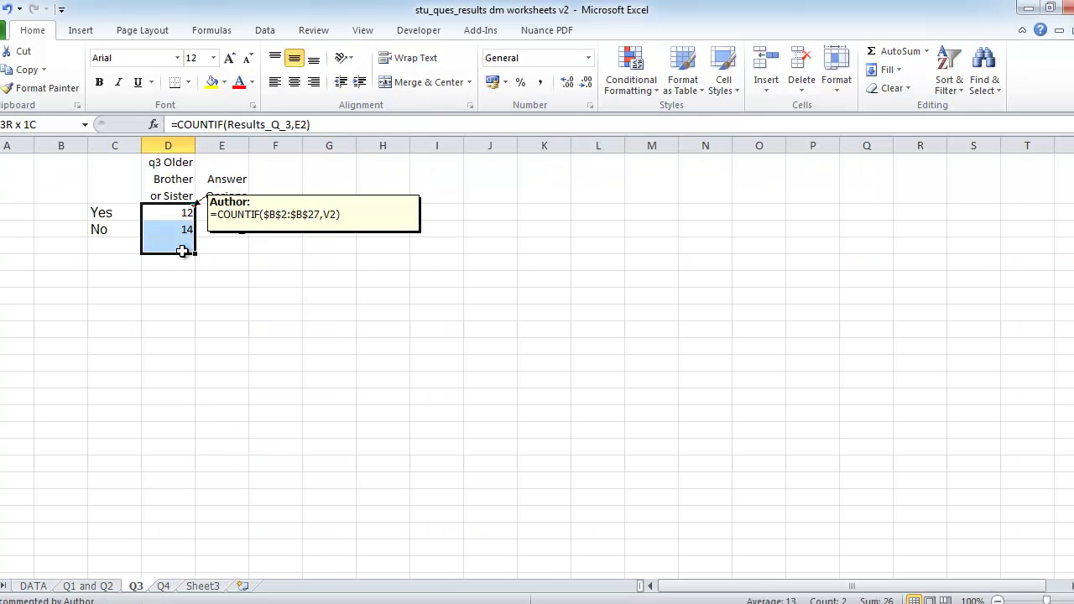
key("Delete")
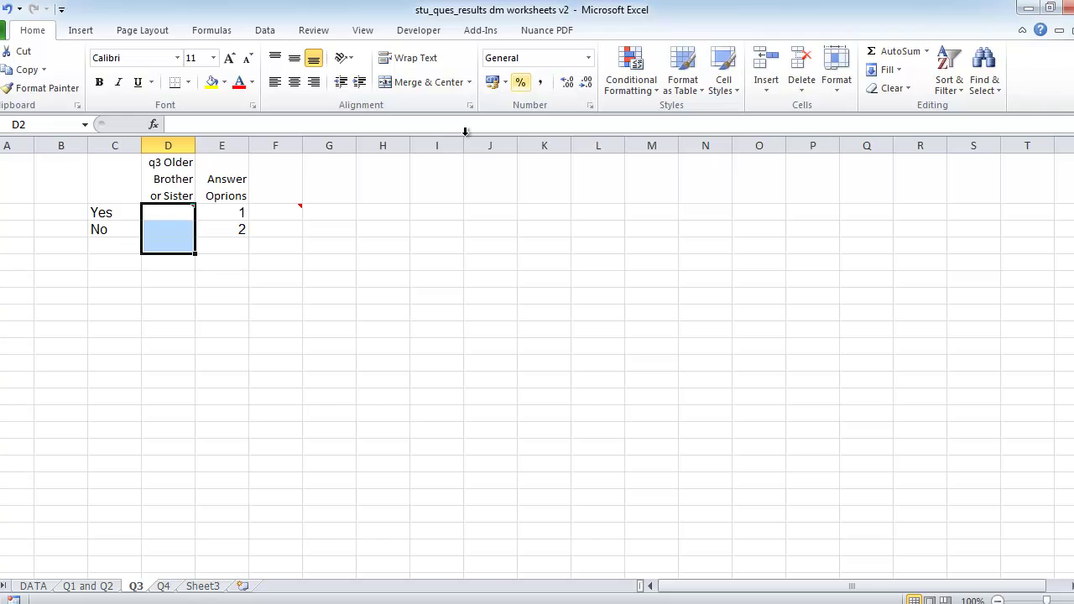
left_click(320, 366)
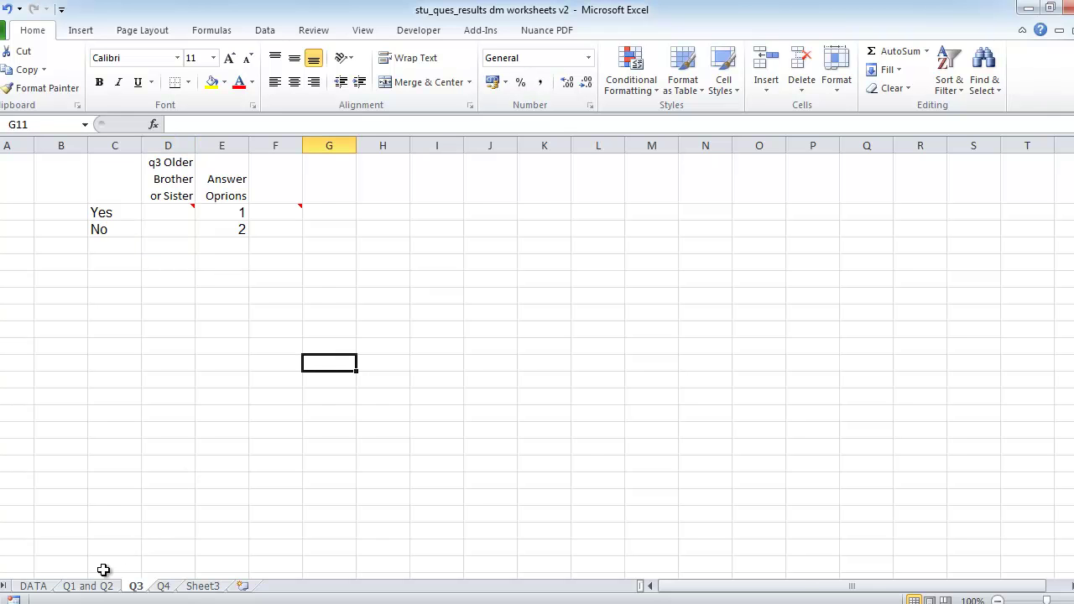
Review the Results_Q_3 answers on the DATA sheet and return to the Q3 sheet.
left_click(32, 586)
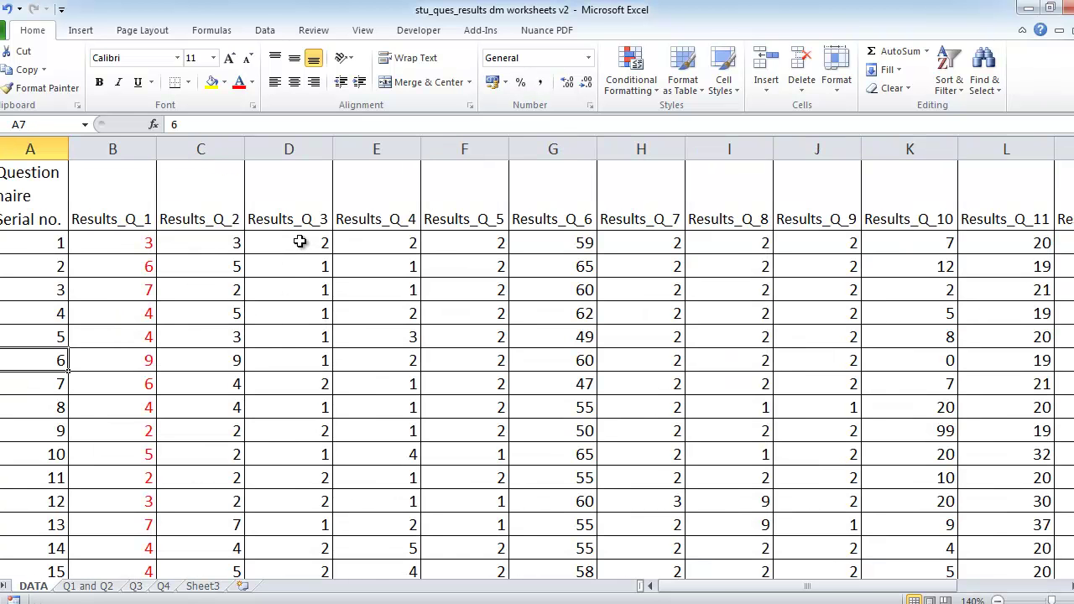
left_click_drag(300, 243, 293, 381)
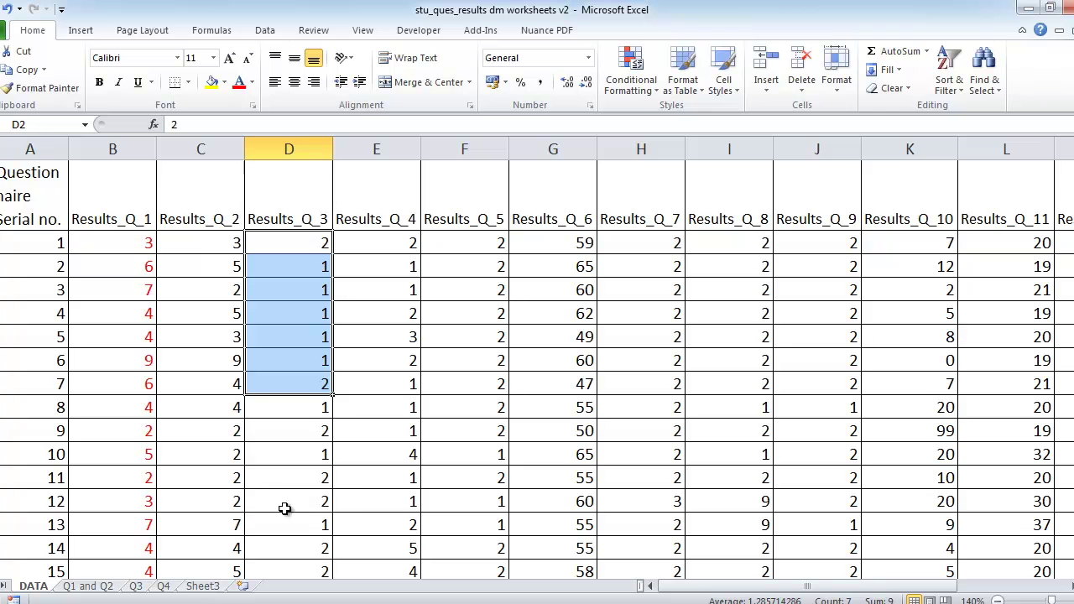
left_click(137, 587)
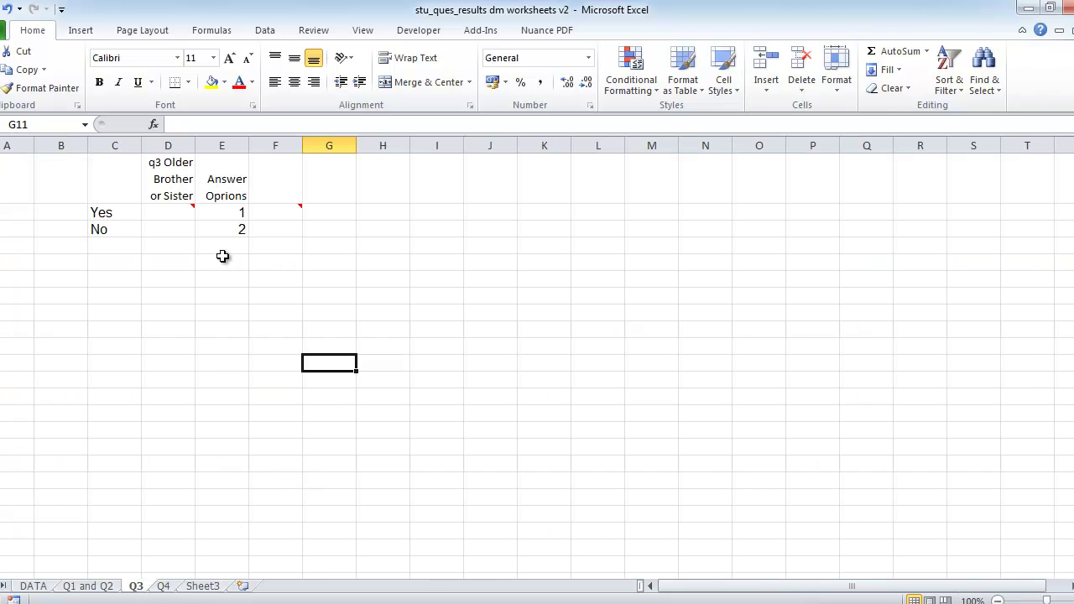
Enter a COUNTIF in D2 with results_q_3 as the range and E2 as the criteria, and fill it down to D3.
left_click(176, 211)
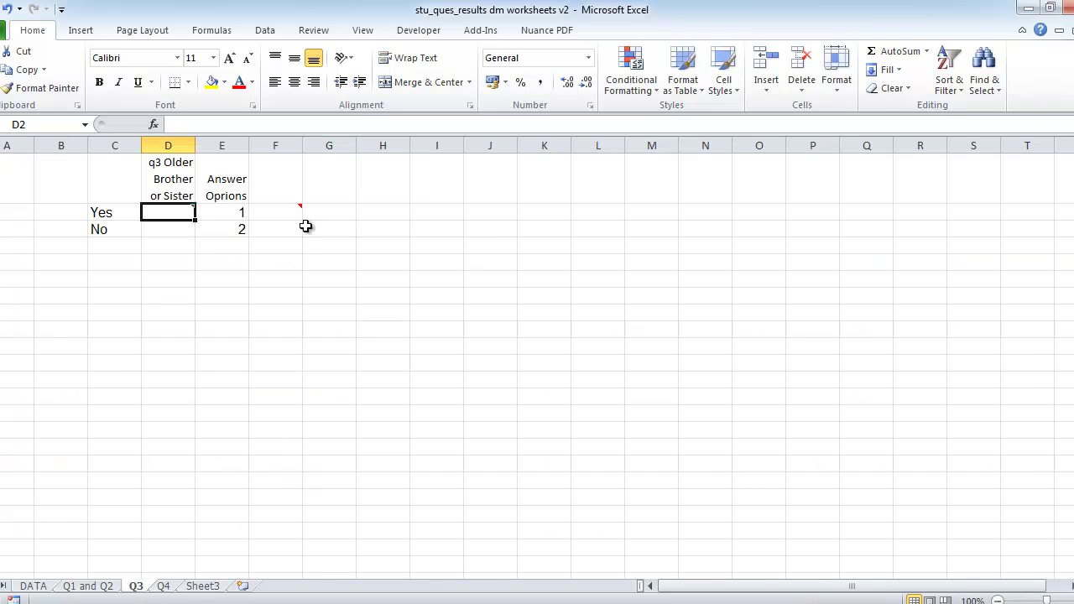
left_click(153, 124)
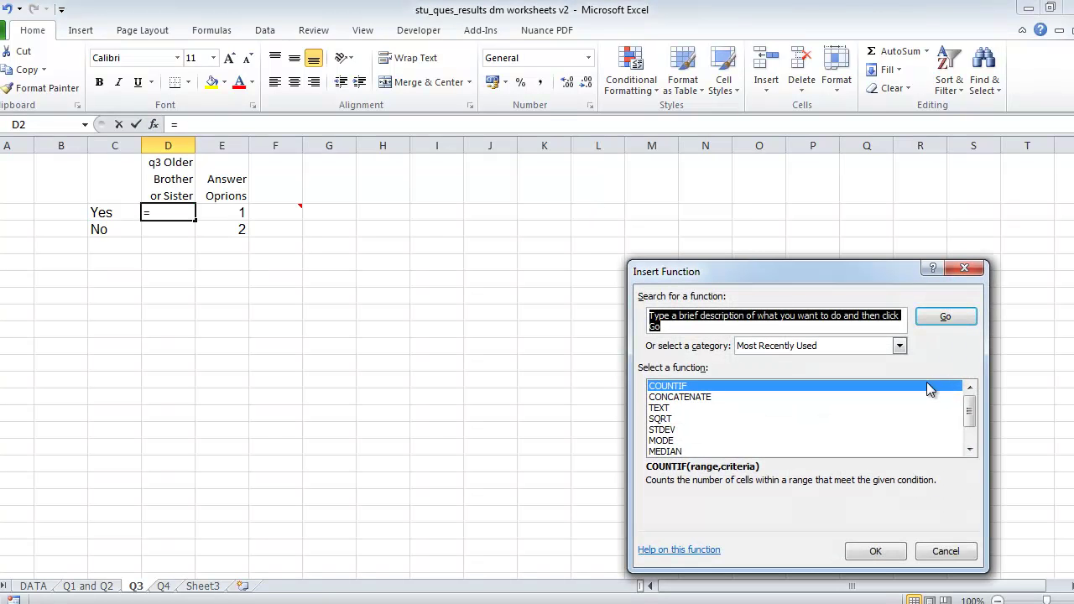
left_click(877, 550)
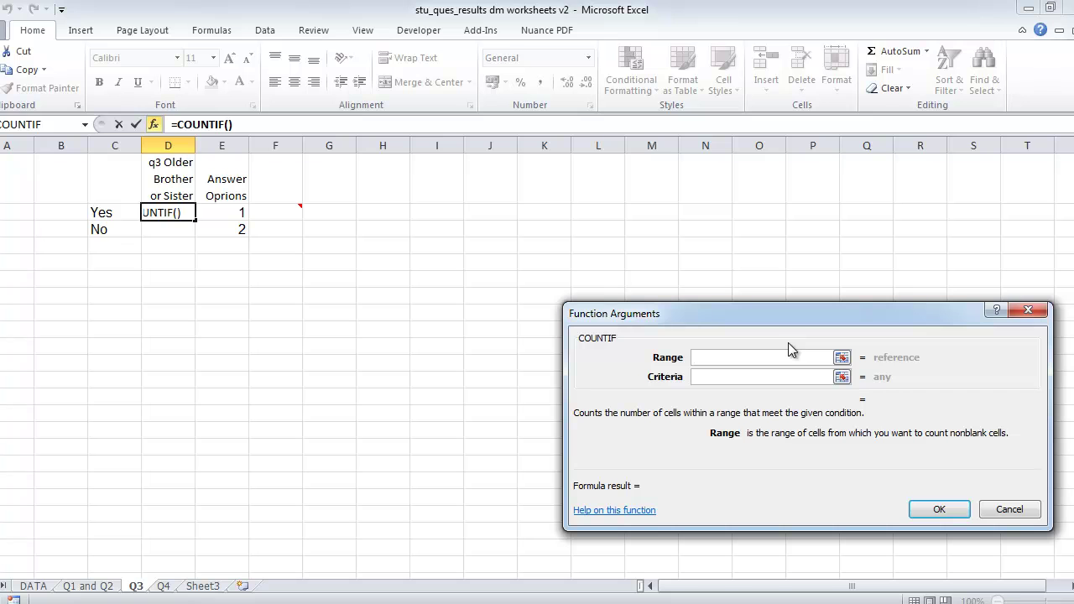
type("results_q_3")
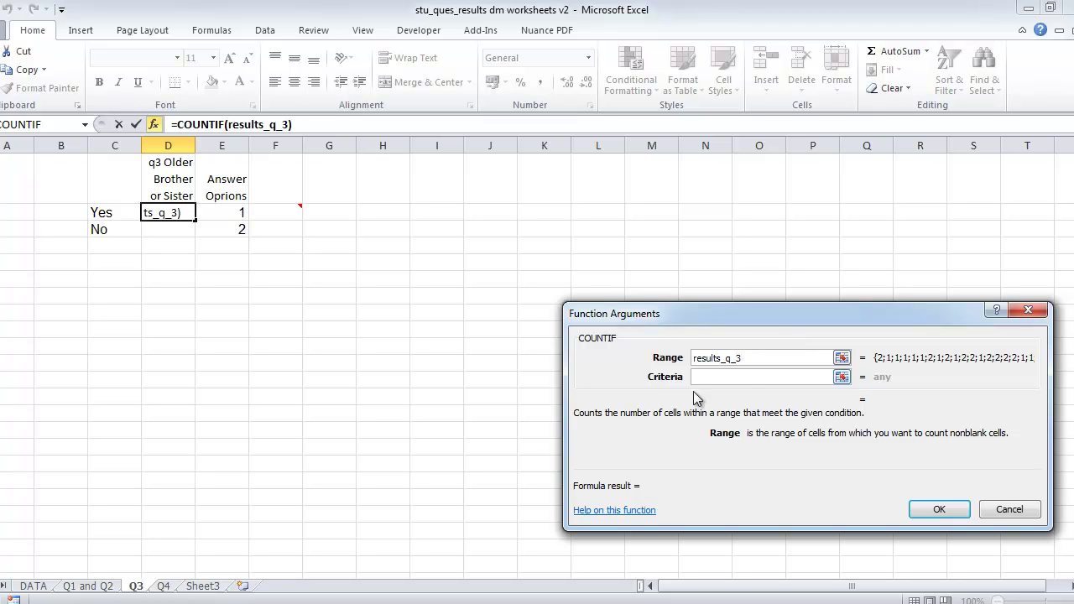
left_click(698, 377)
left_click(242, 212)
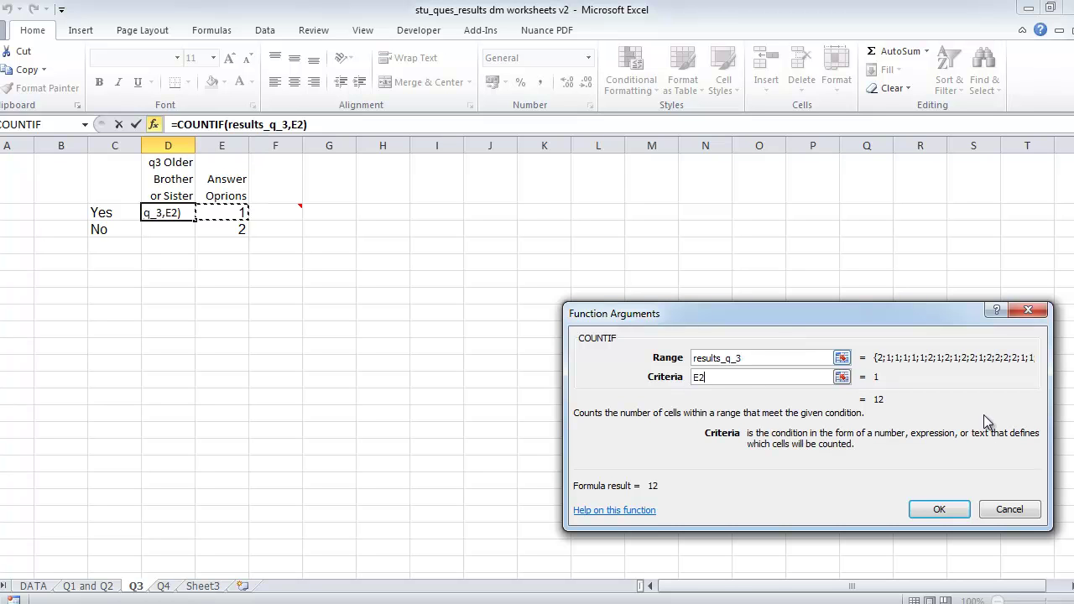
left_click(957, 510)
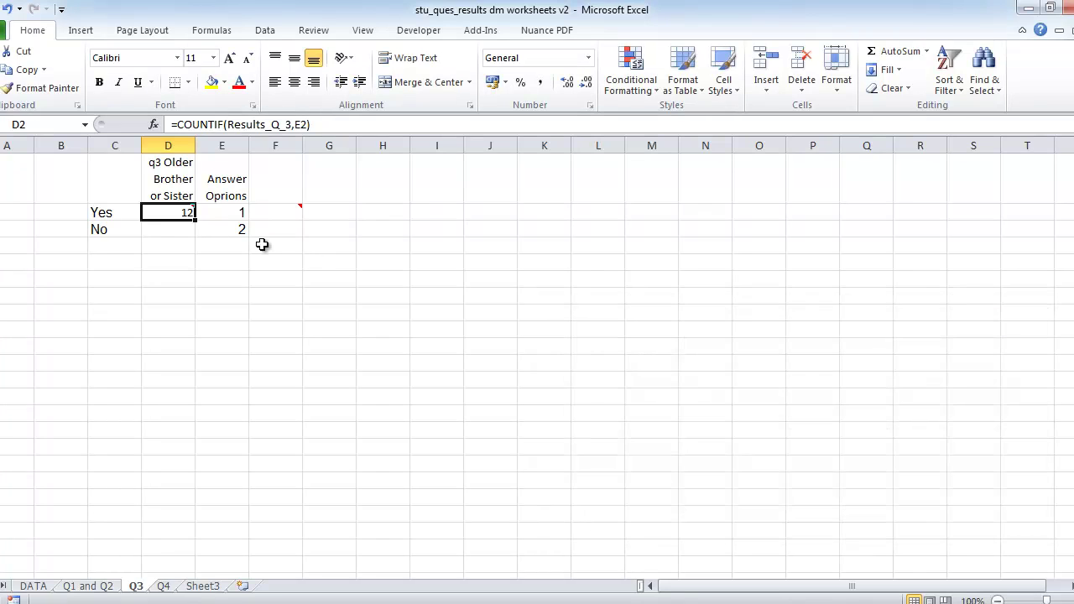
left_click_drag(194, 220, 196, 237)
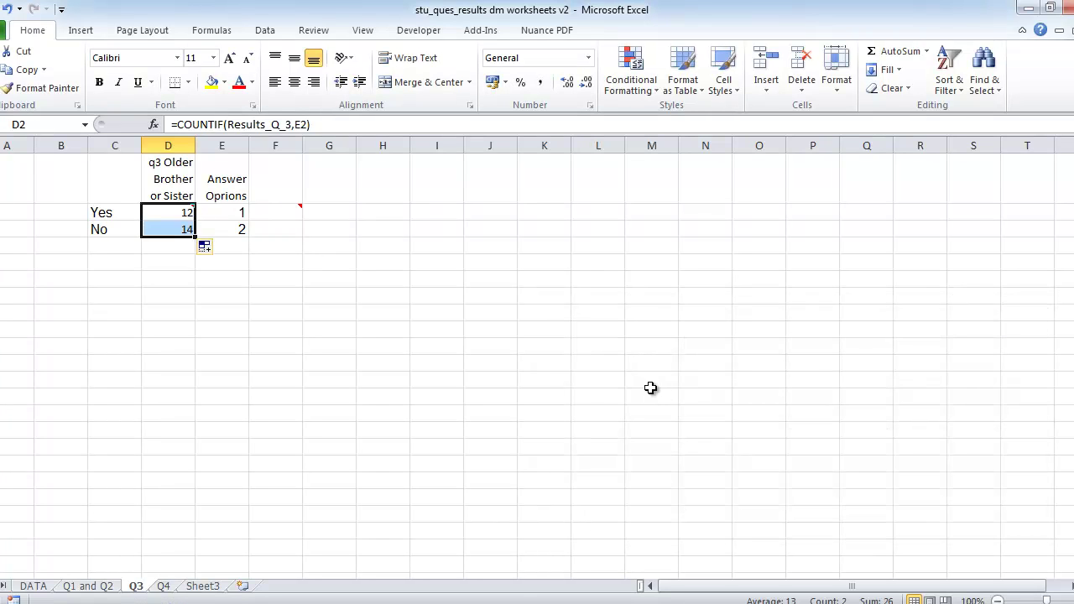
left_click(651, 380)
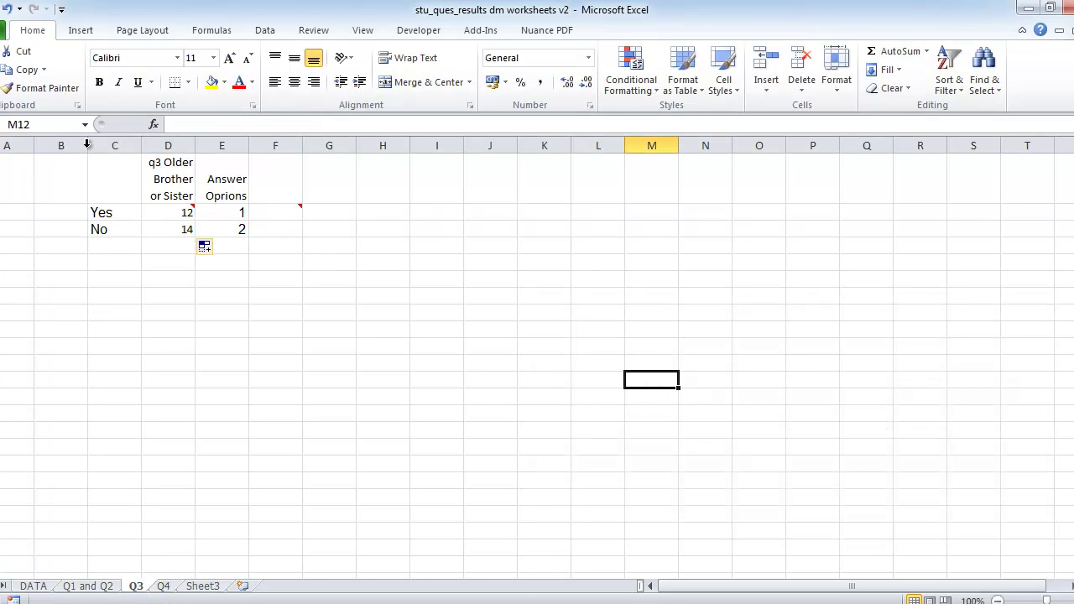
Insert an exploded 2-D pie chart of the q3 Older Brother or Sister counts from C1:D3.
left_click_drag(131, 166, 159, 222)
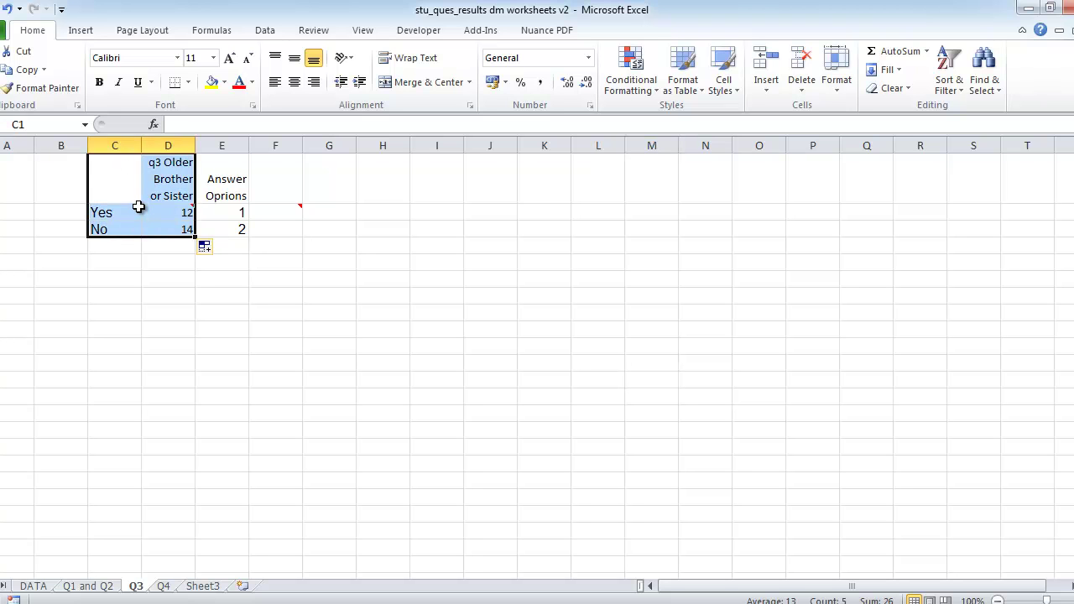
left_click(82, 31)
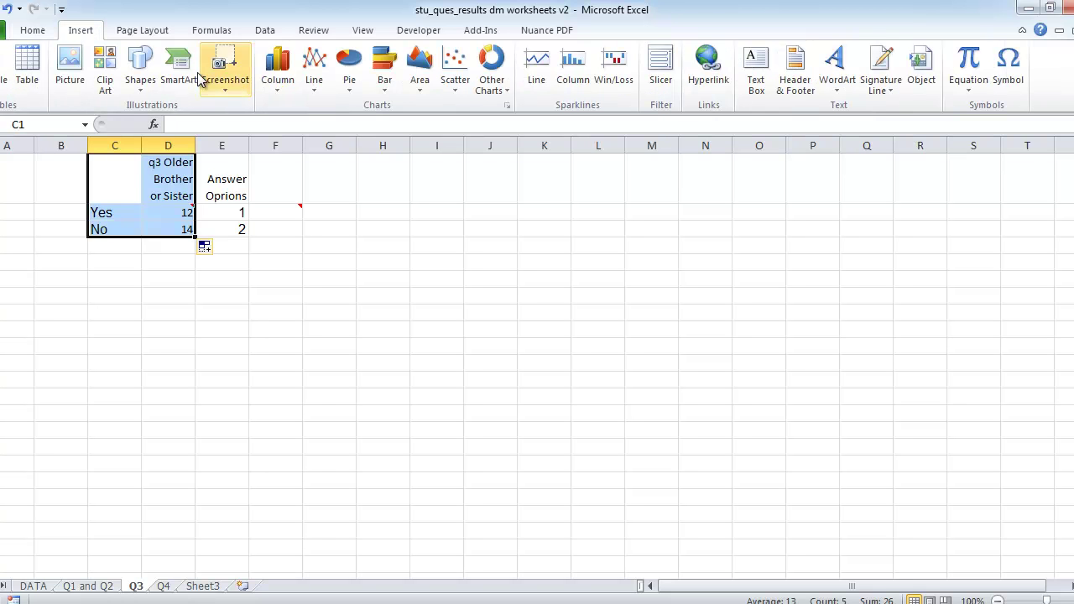
left_click(349, 83)
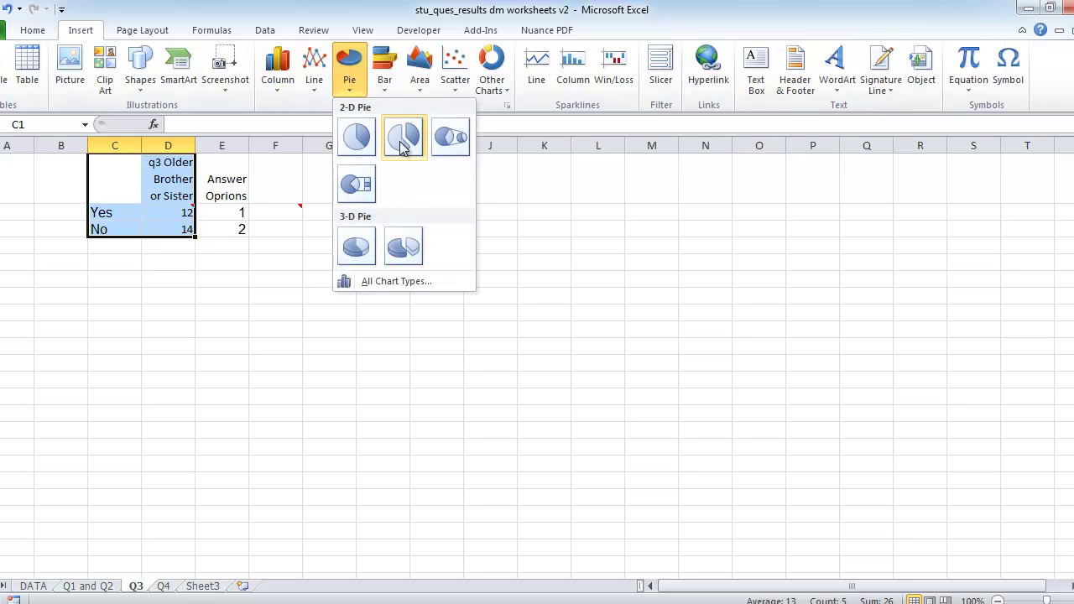
left_click(404, 136)
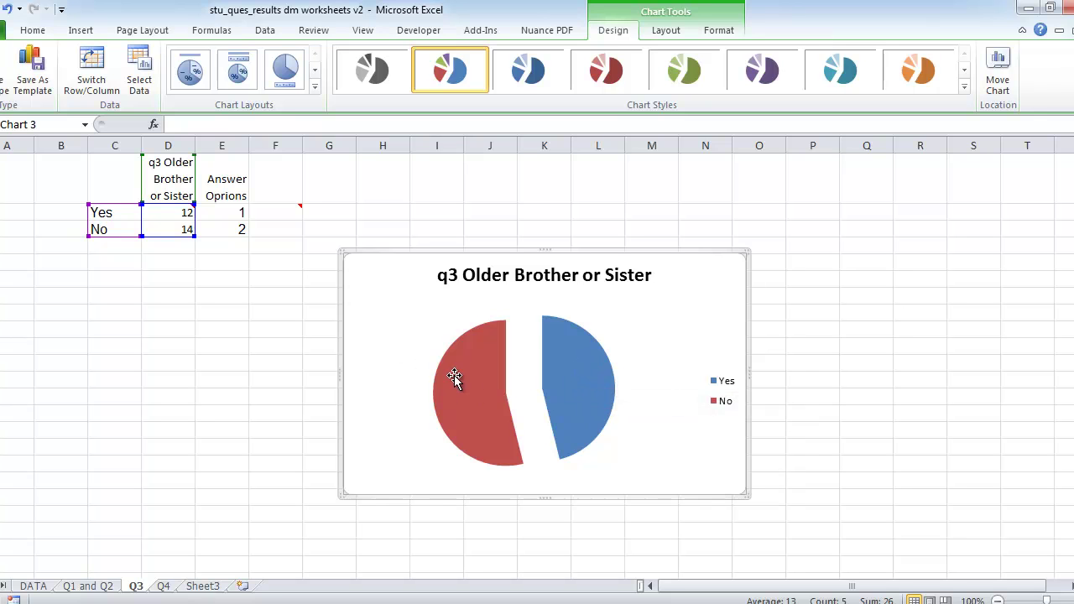
Add data labels showing category name and value with best-fit position to the q3 pie chart.
mouse_move(465, 377)
left_click(676, 35)
left_click(330, 92)
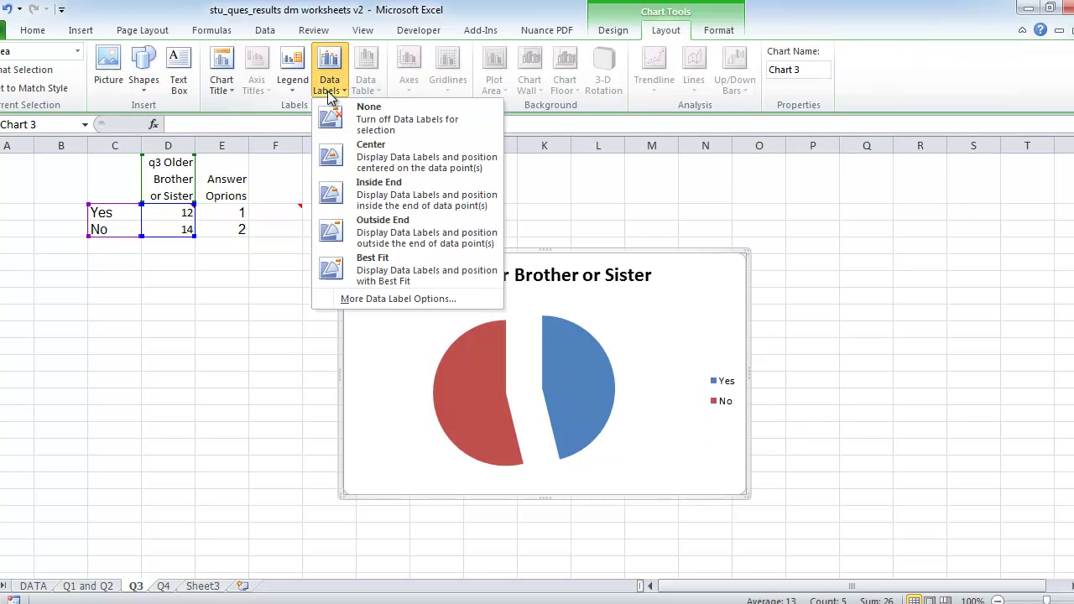
left_click(392, 299)
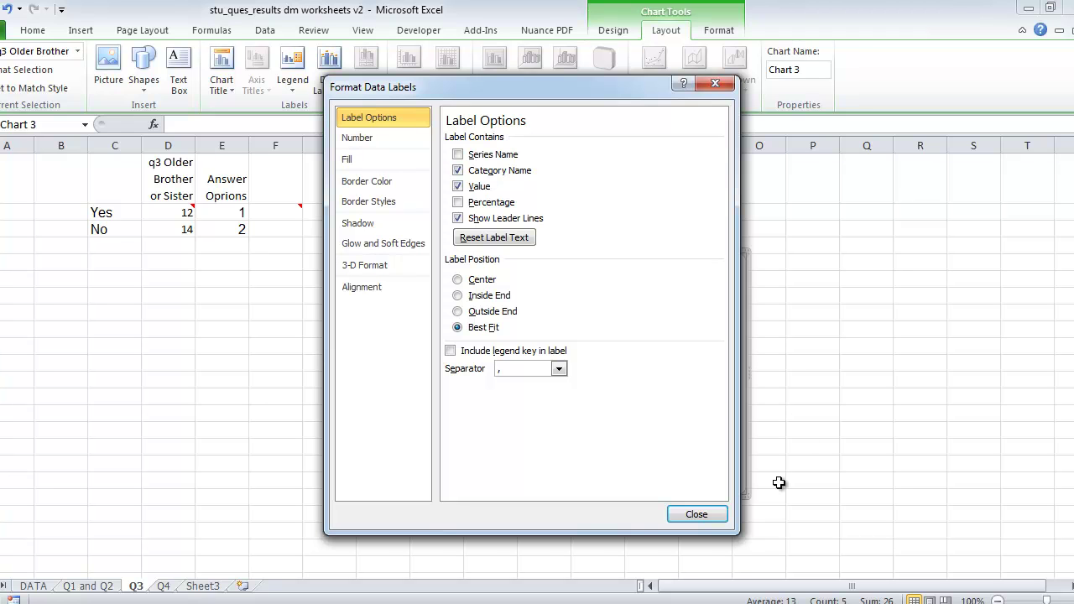
left_click(696, 514)
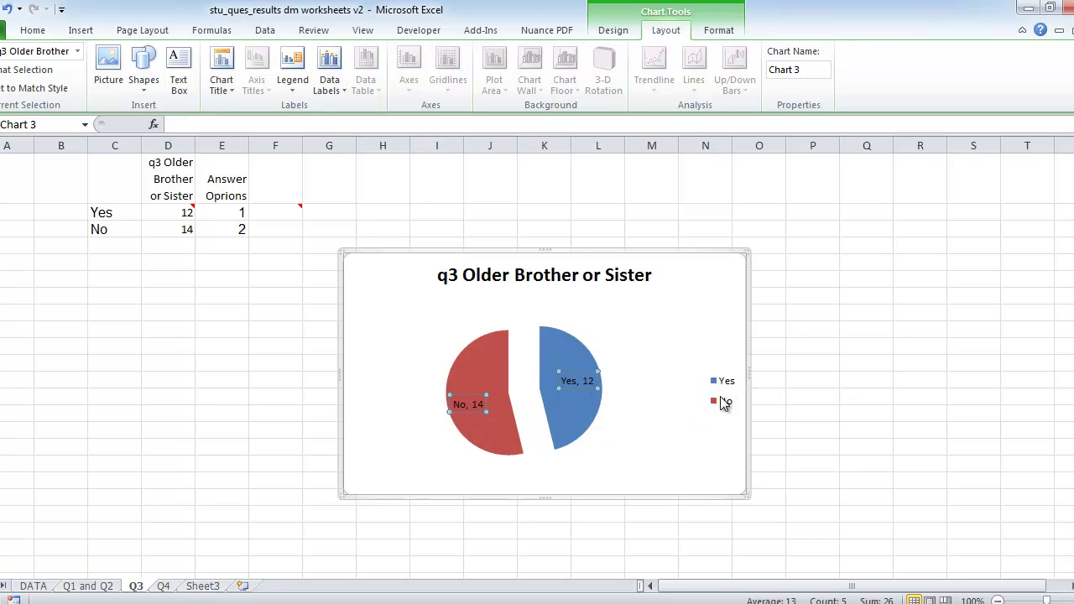
Remove the legend from the q3 pie chart and deselect the chart.
left_click(299, 89)
left_click(319, 111)
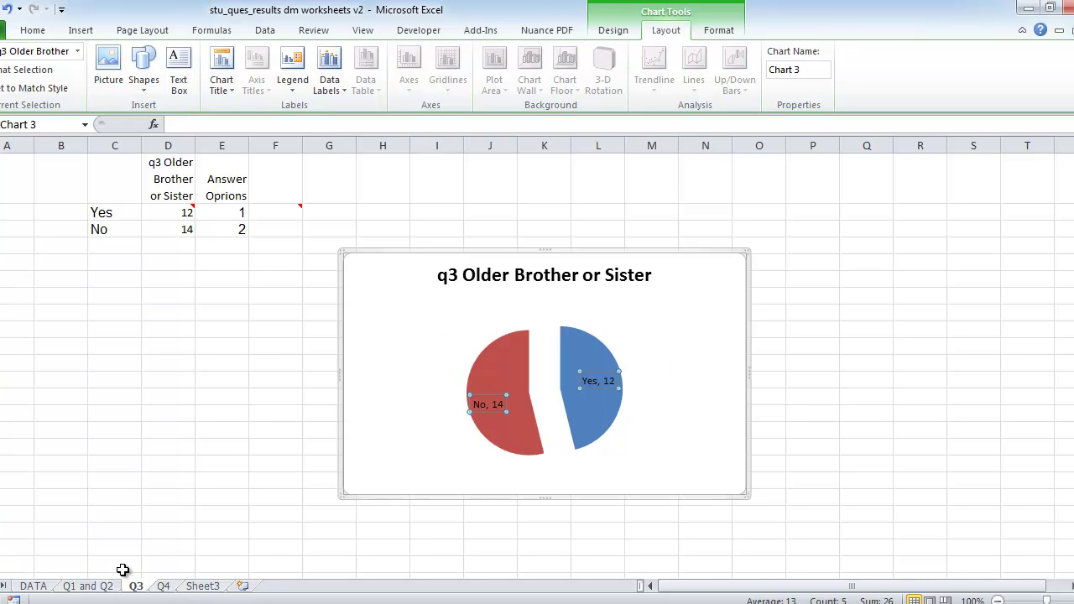
left_click(200, 496)
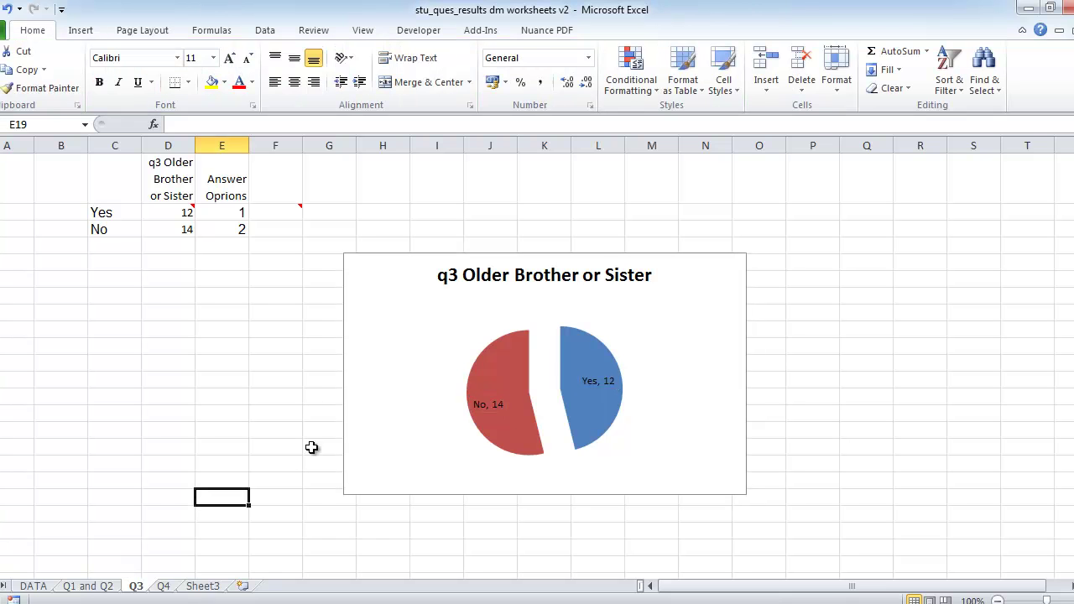